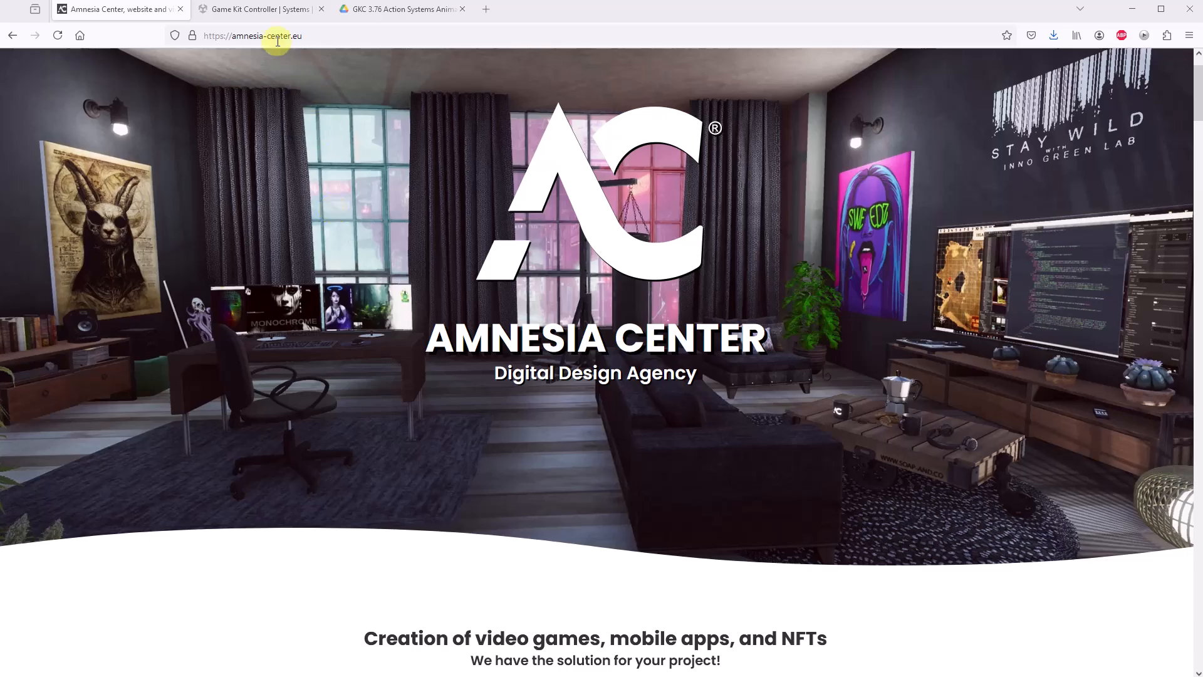
View the Game Kit Controller web page, switch to Unity and locate the Game Kit Controller package among My Assets in the Package Manager
left_click(269, 10)
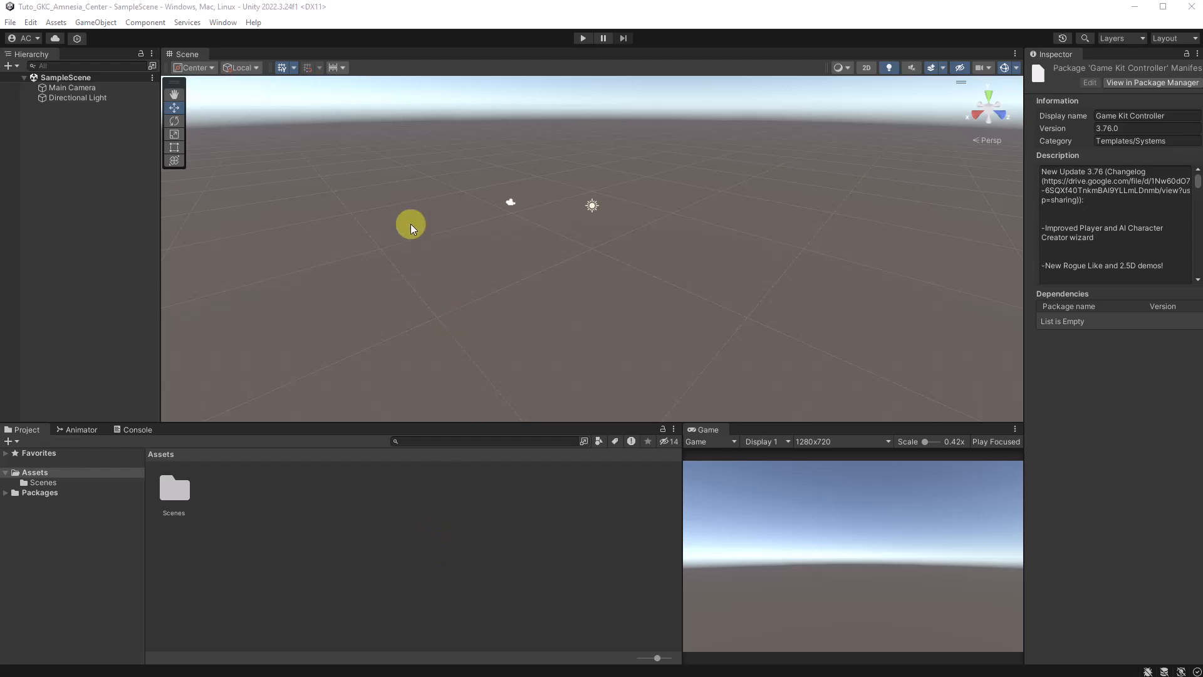
left_click(223, 22)
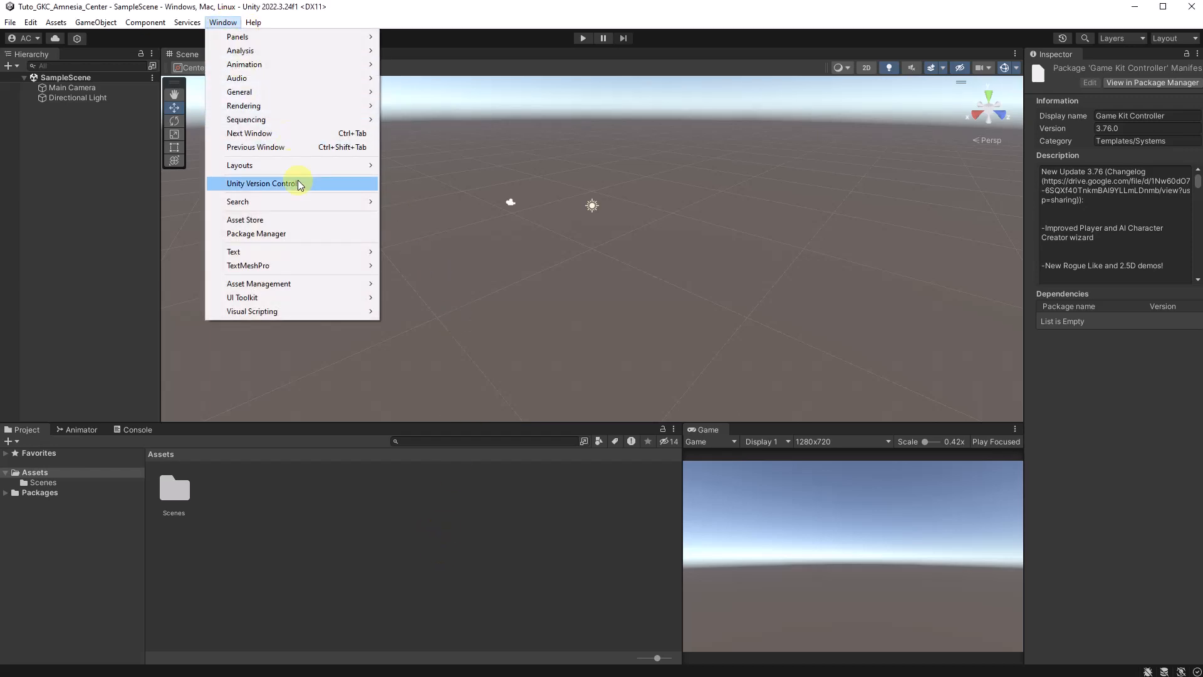
left_click(315, 234)
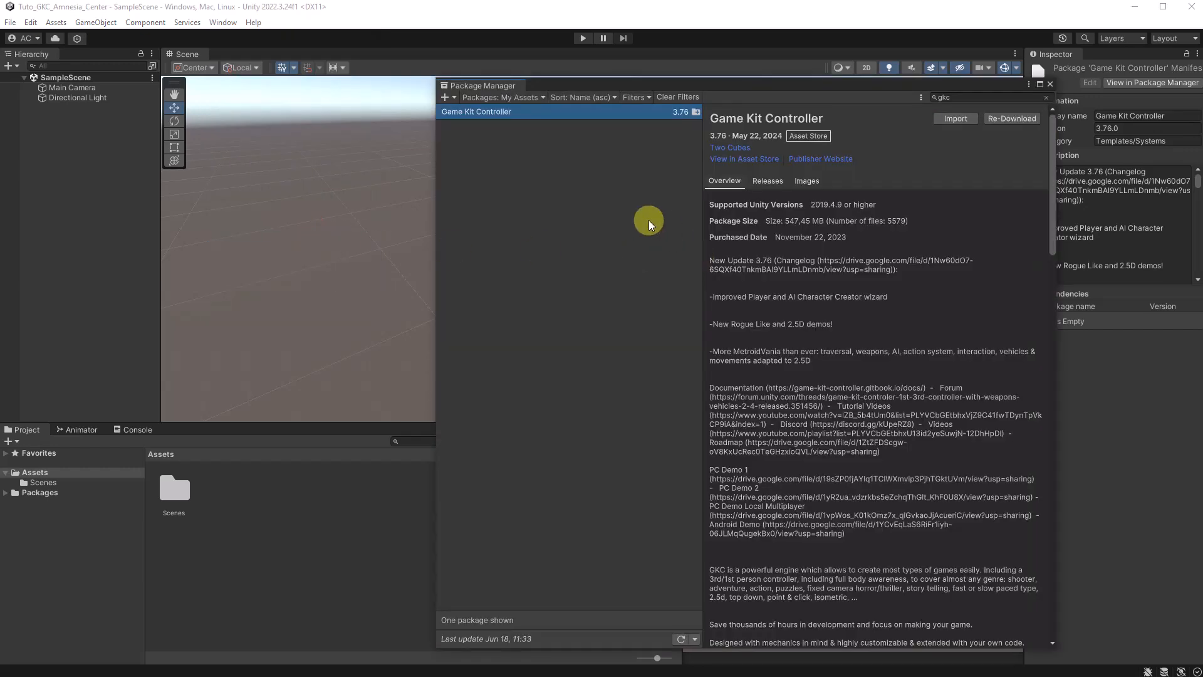
left_click(500, 97)
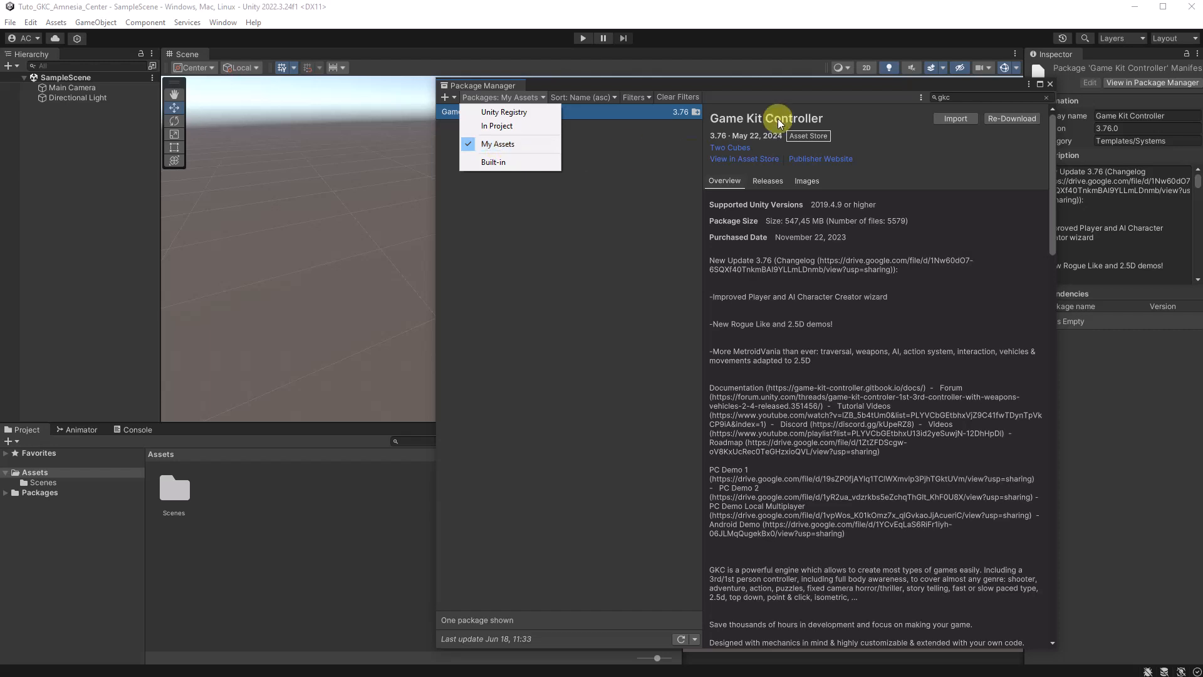
left_click(950, 99)
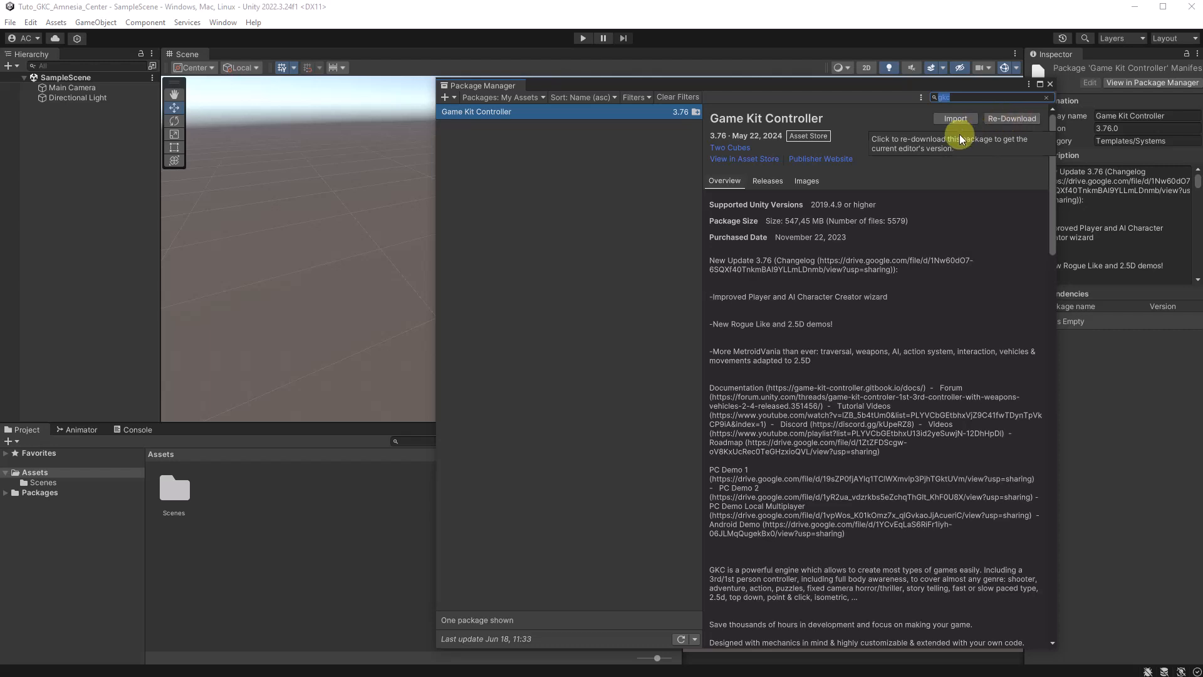
Import all Game Kit Controller content with its project settings overrides, allow script updates for these and other files found later, and close the Package Manager
left_click(951, 120)
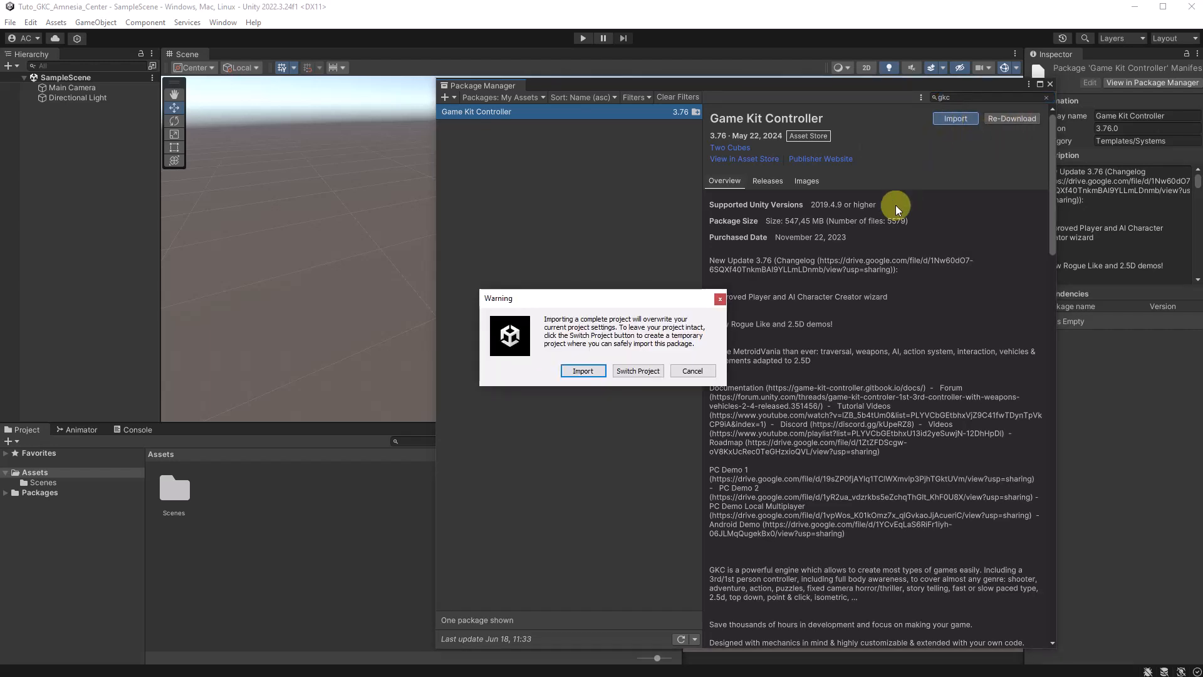
left_click(582, 371)
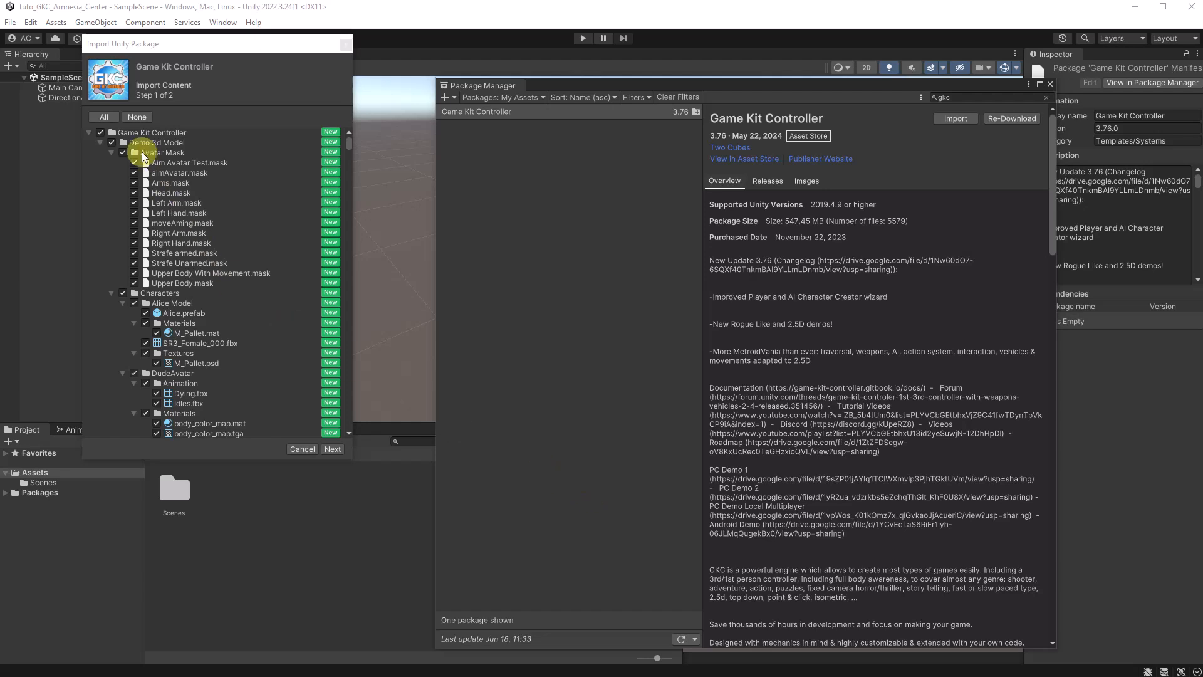
left_click(106, 118)
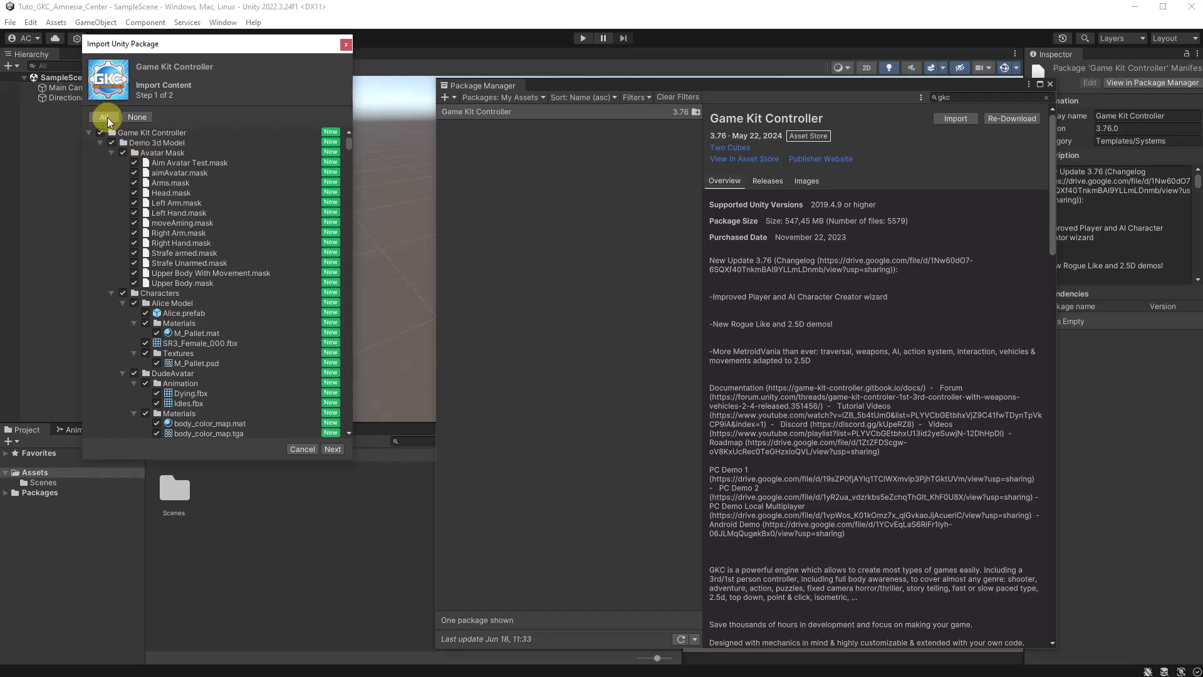
left_click(333, 449)
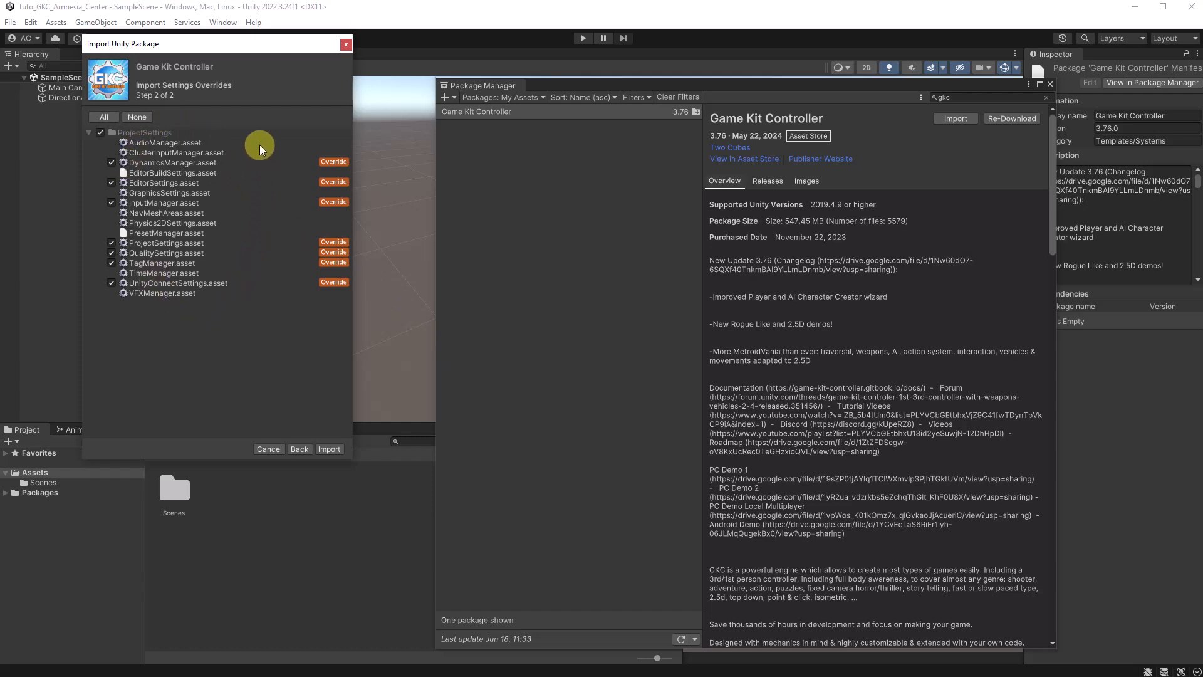
left_click(330, 449)
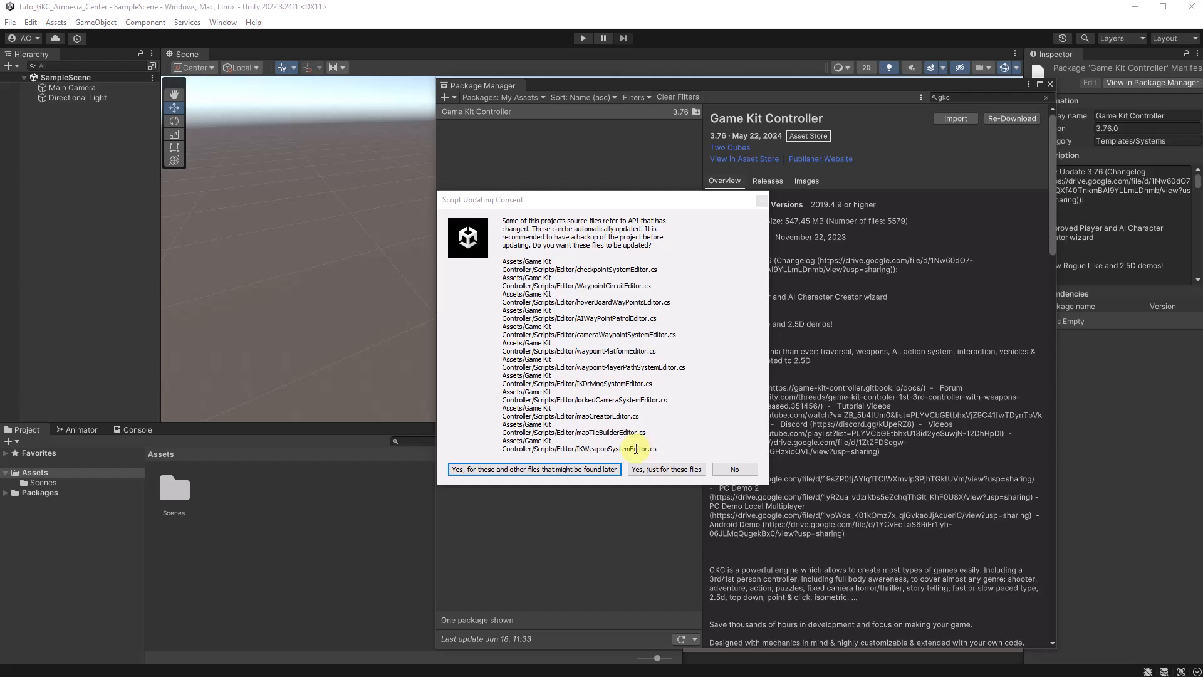
left_click(567, 469)
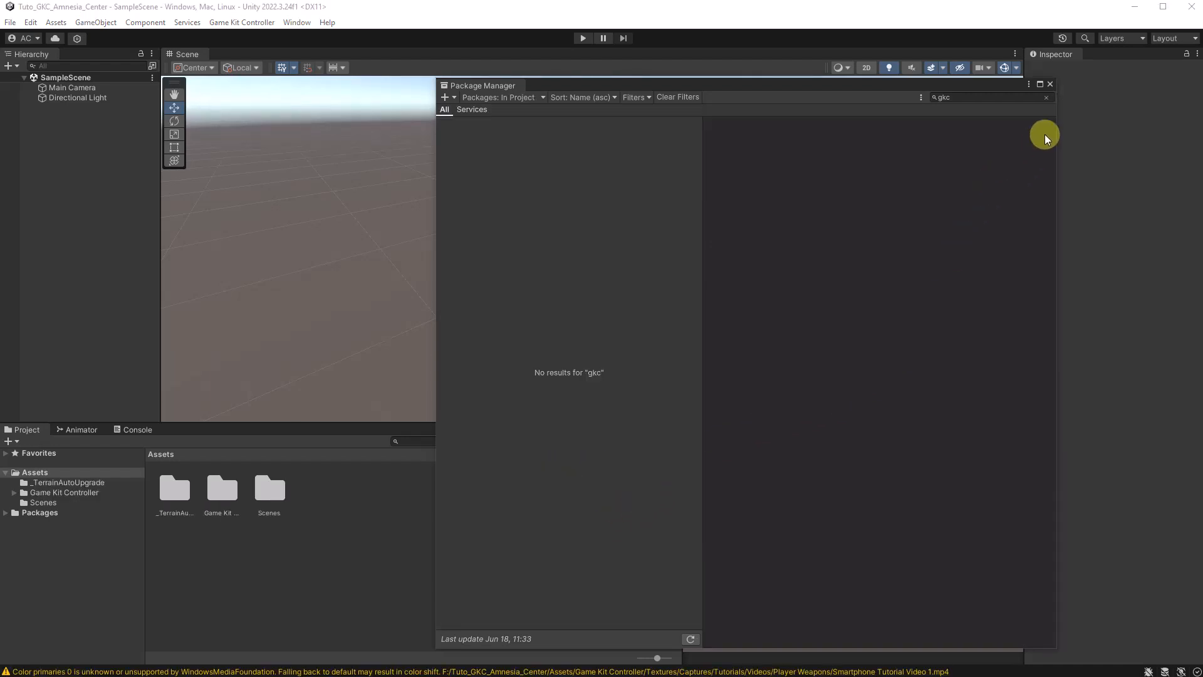
left_click(1050, 83)
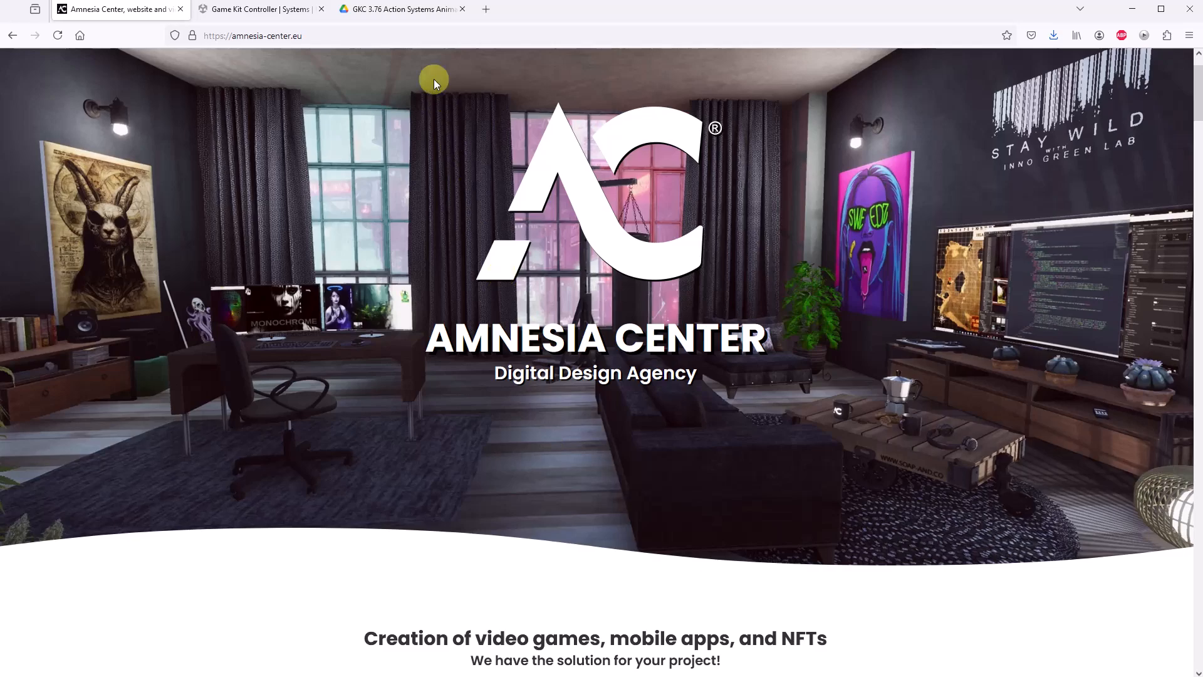
Download the GKC 3.76 Action Systems Animations Package from Google Drive in the browser and browse the Mixamo Animations folder in Unity
left_click(424, 15)
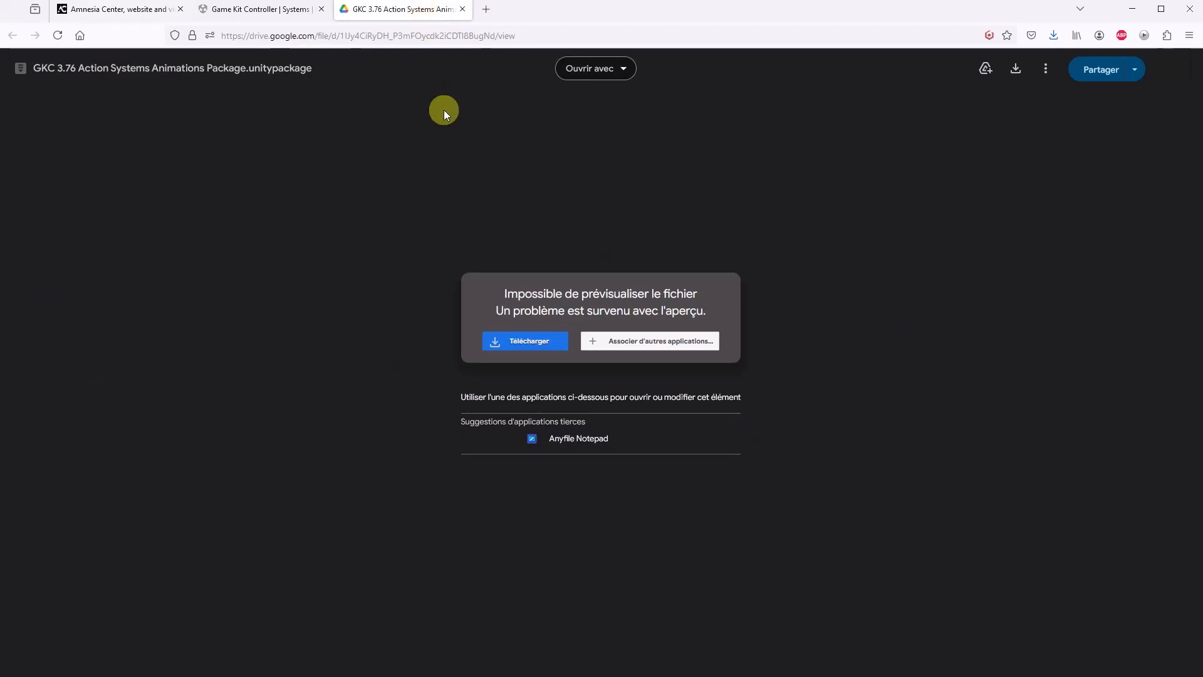
left_click(513, 338)
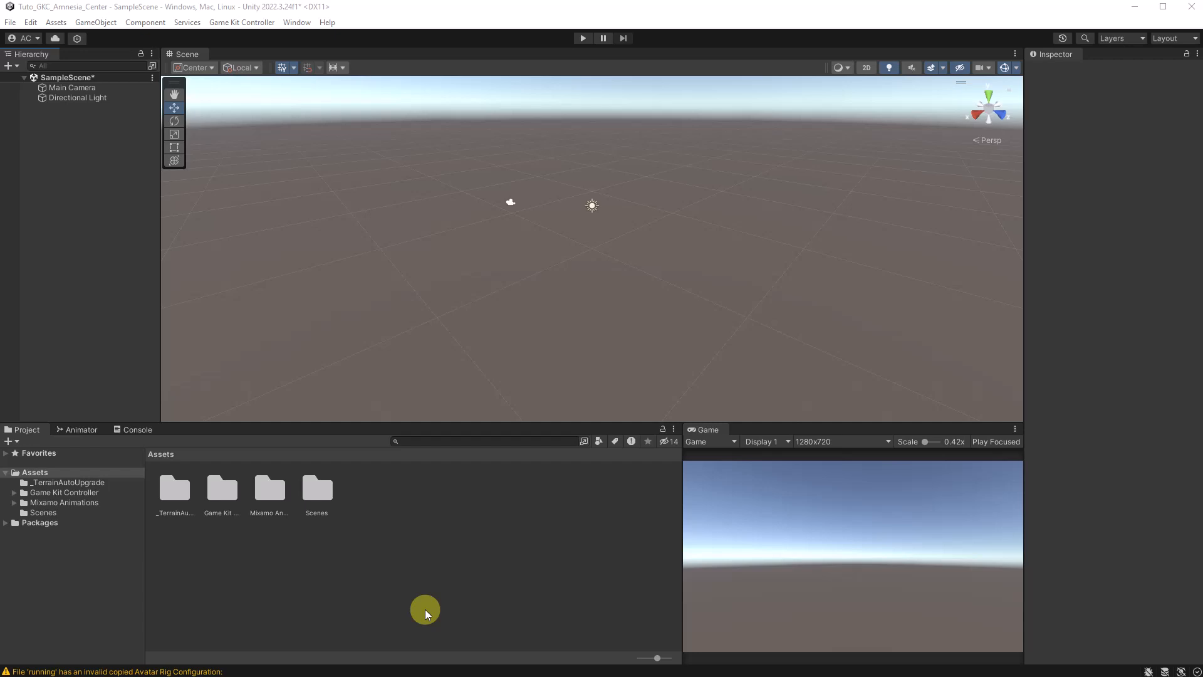
left_click(42, 503)
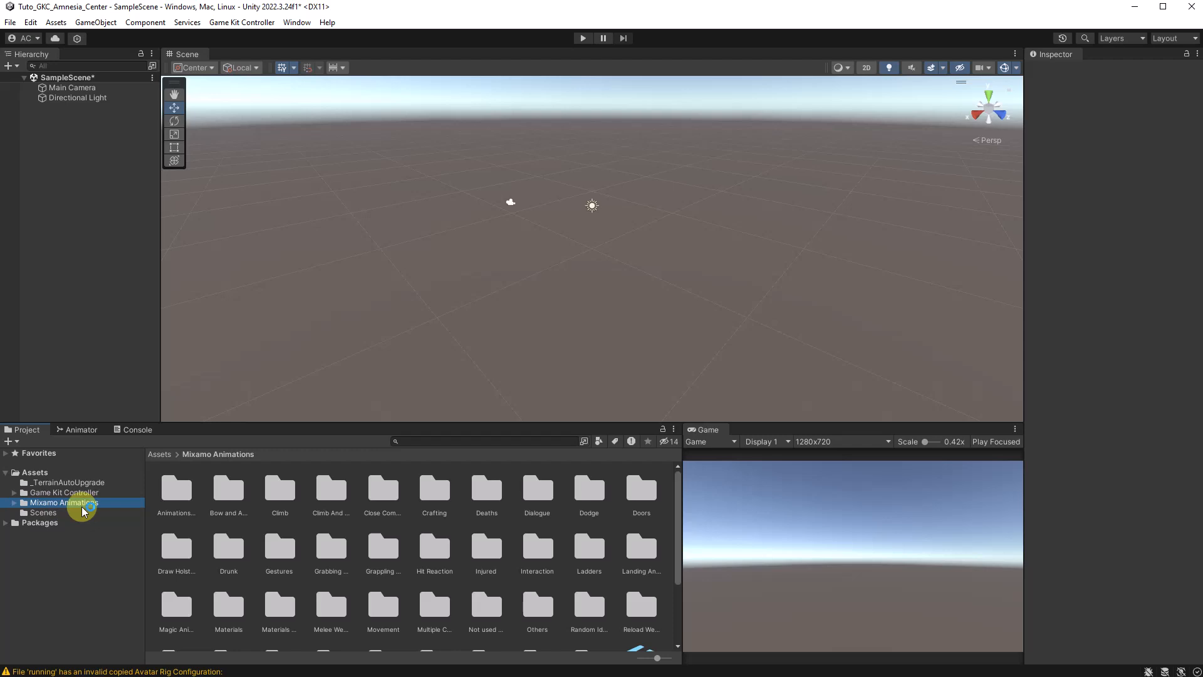
scroll(278, 571, "down", 1)
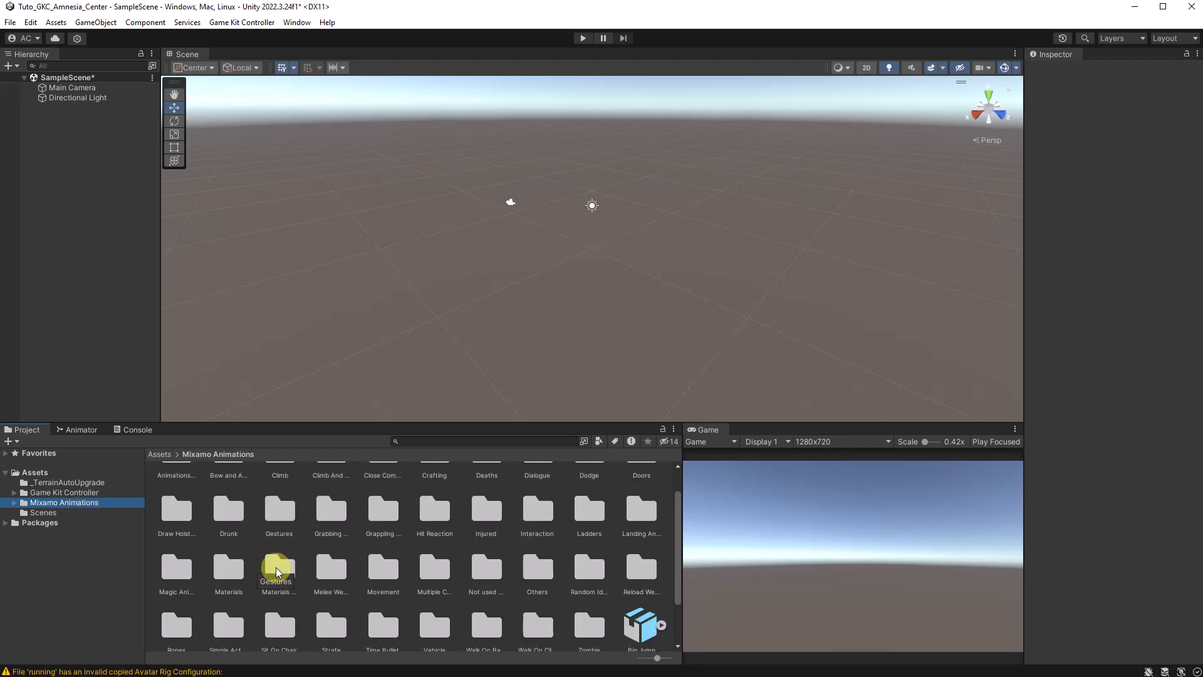
Review the import messages in the console and clear them all
left_click(138, 430)
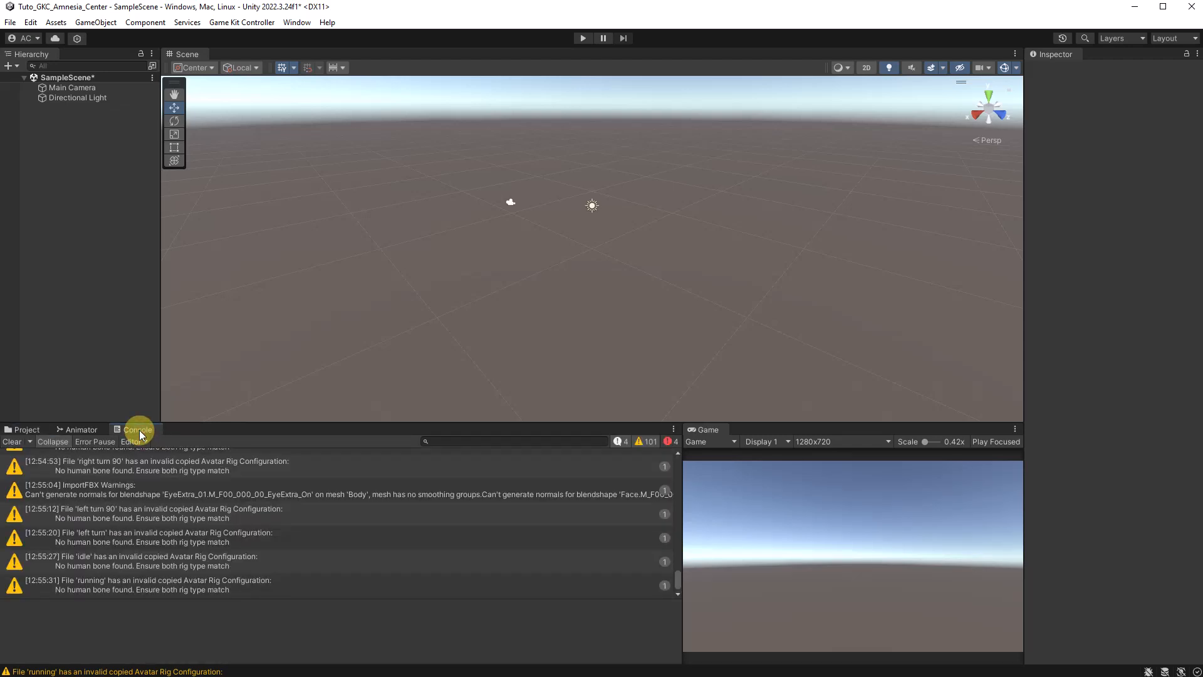
scroll(618, 515, "up", 10)
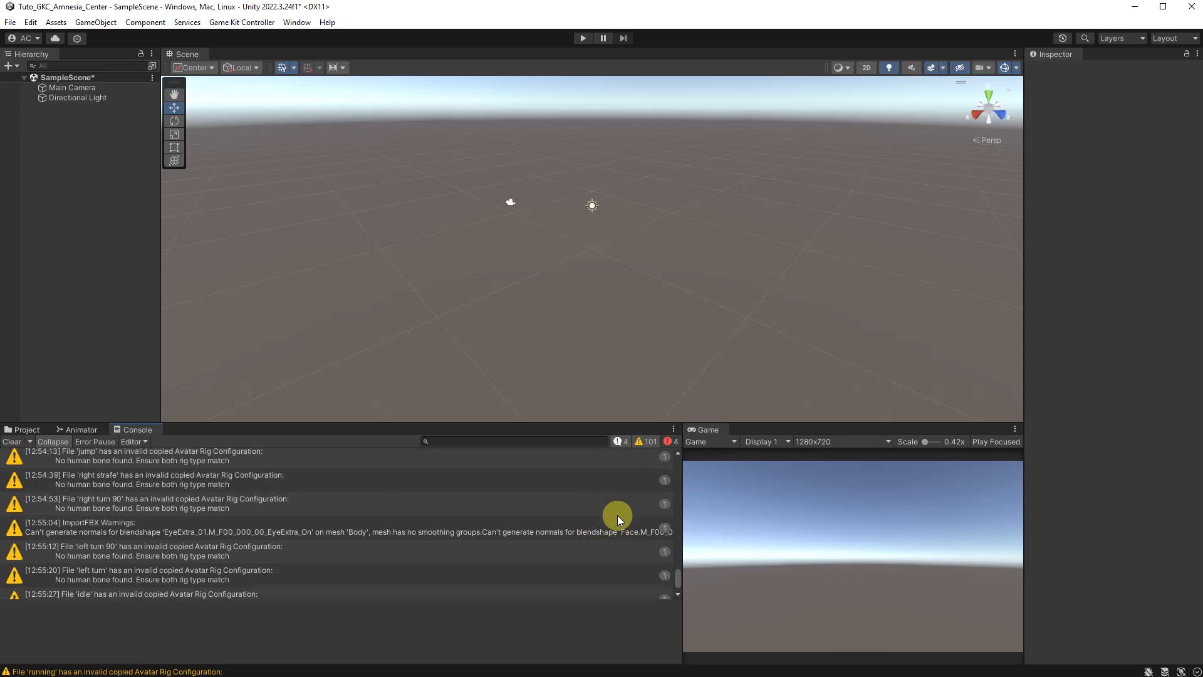
left_click(12, 442)
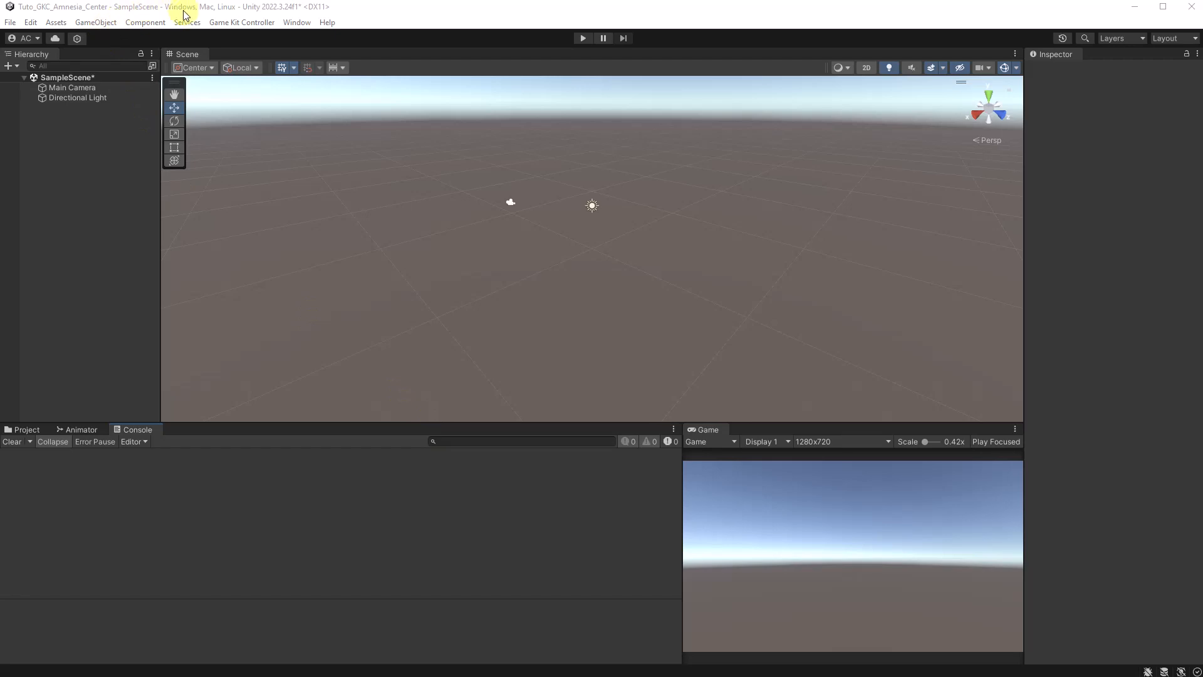
Add a 3D plane to the scene as the ground and set its scale to 20 on all axes
left_click(108, 22)
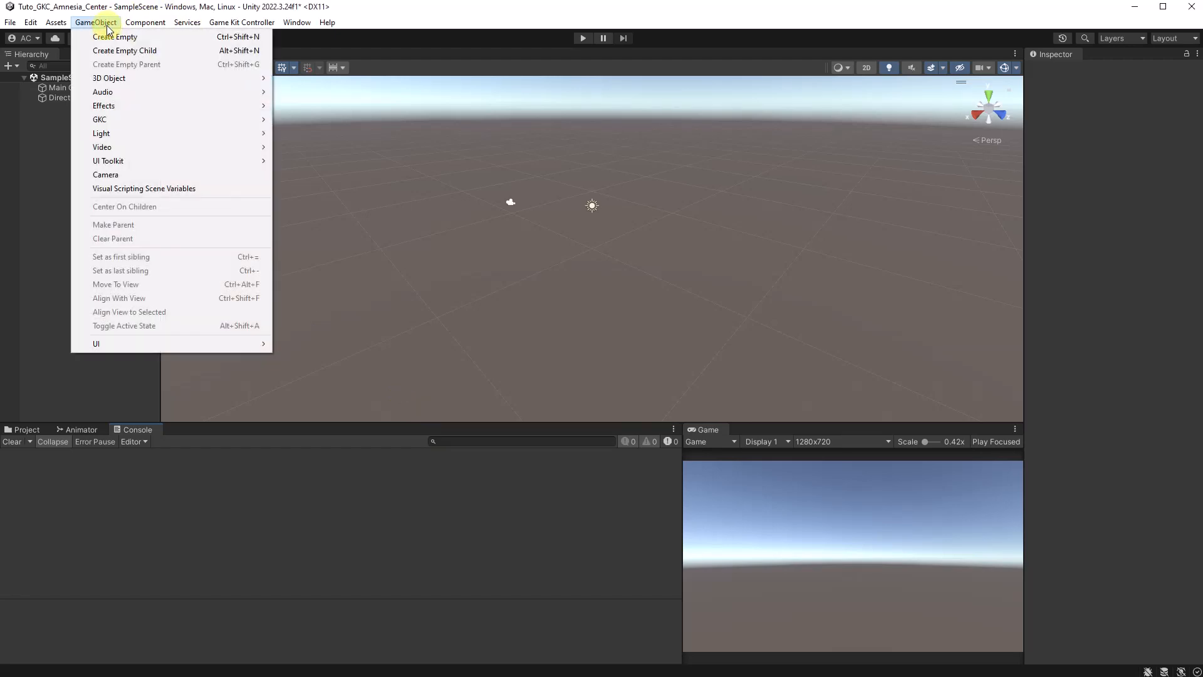
mouse_move(209, 77)
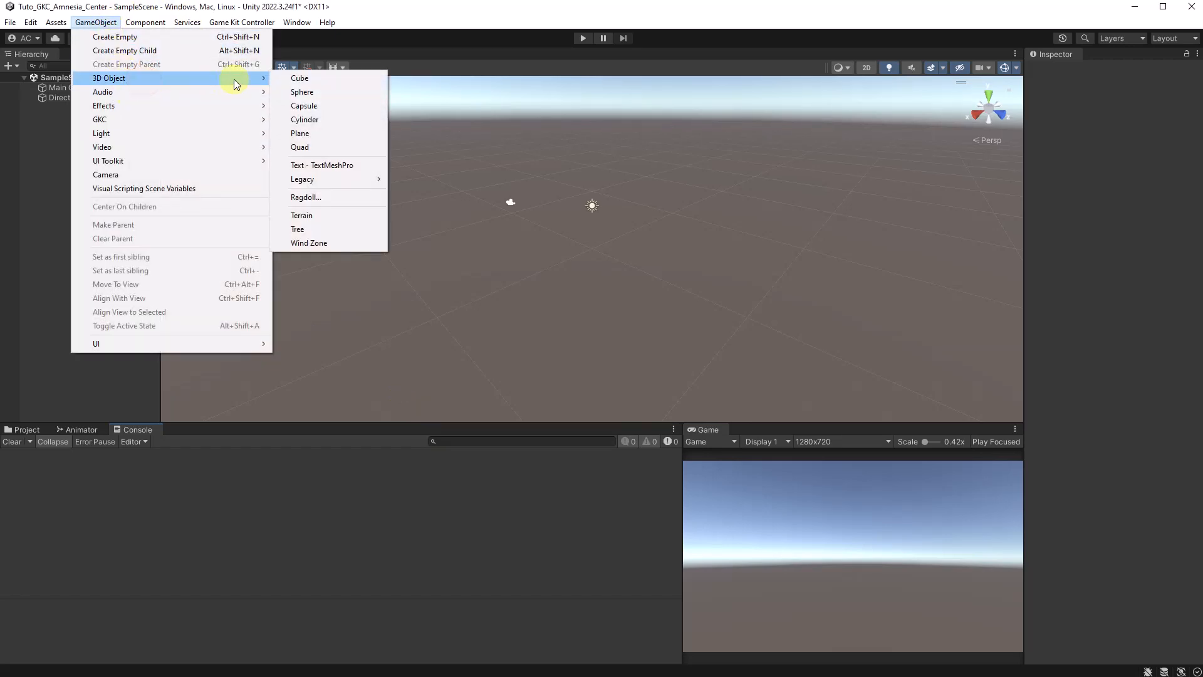
left_click(317, 133)
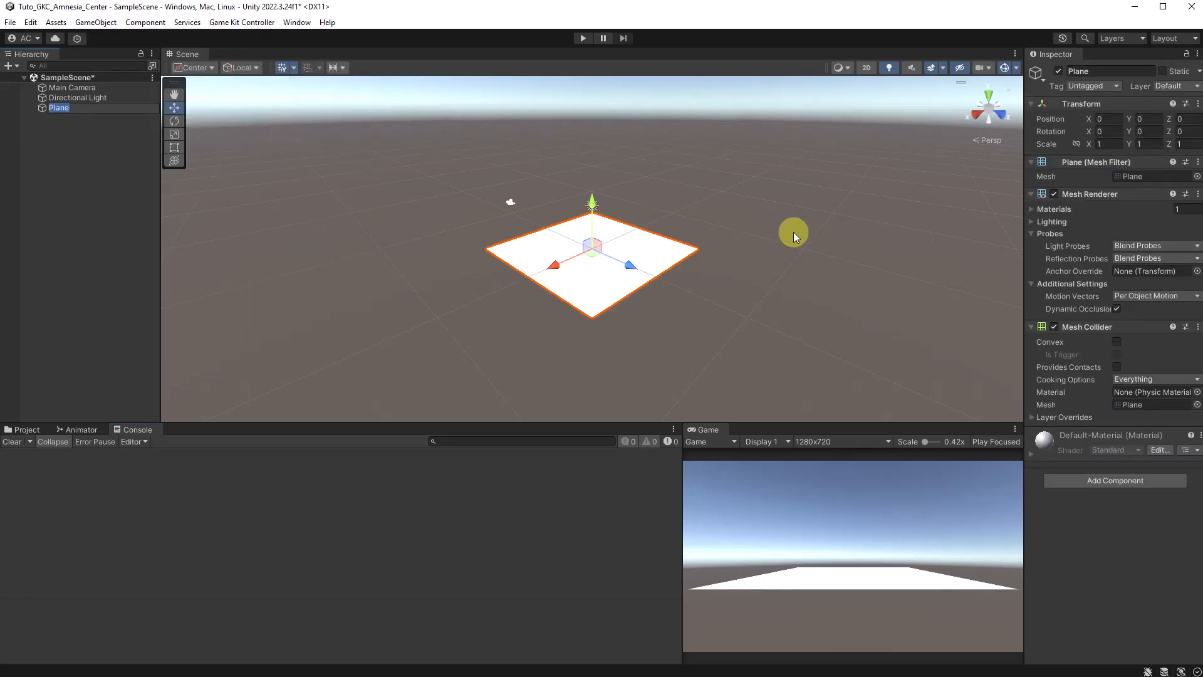
left_click(1100, 144)
type("20")
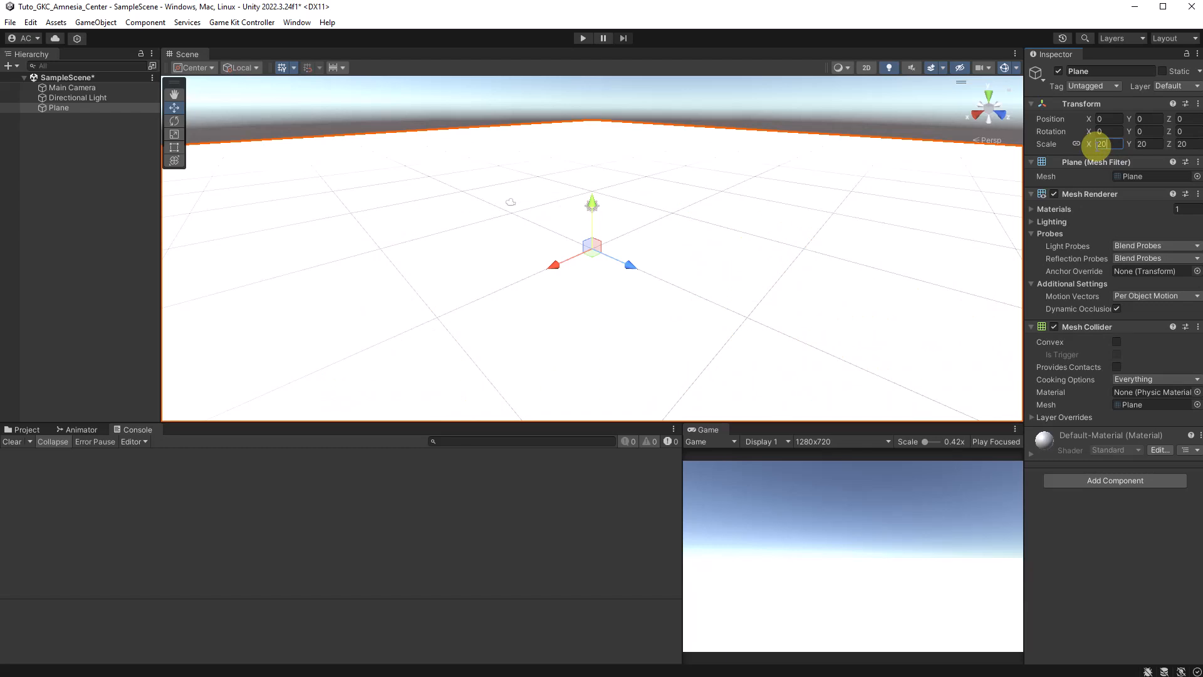
left_click(406, 107)
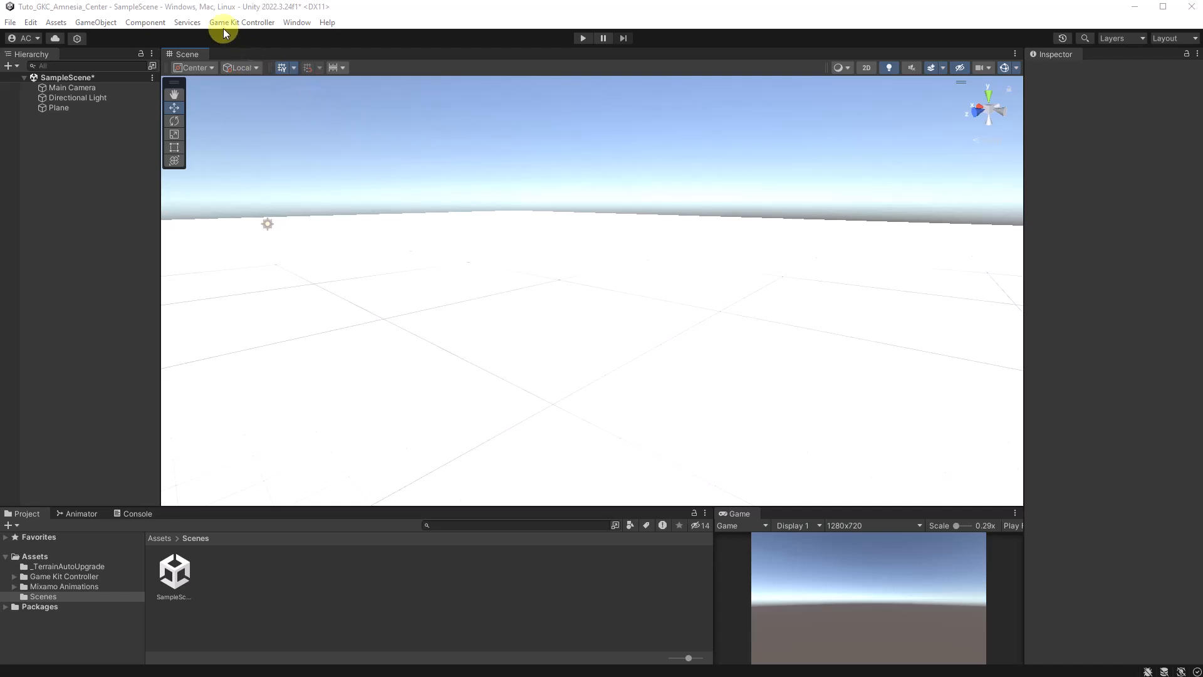
Open the Game Kit Controller's Character Creator for a new character and check the Use Custom Prefab option, leaving it disabled
left_click(256, 25)
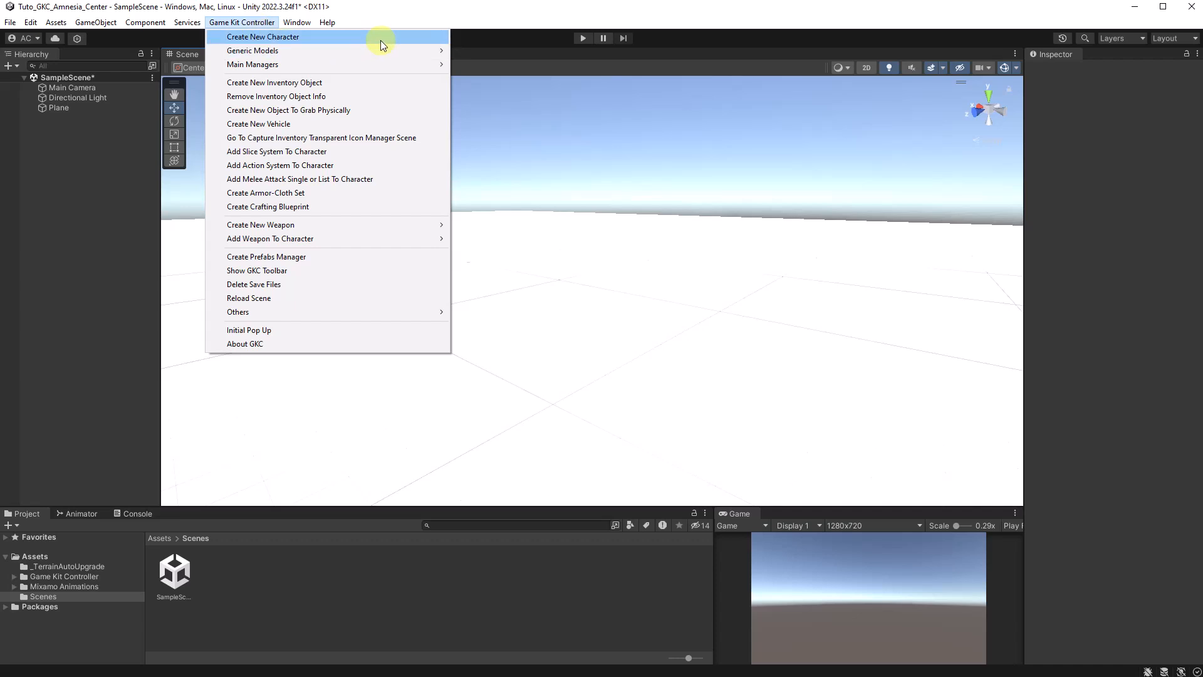
left_click(315, 39)
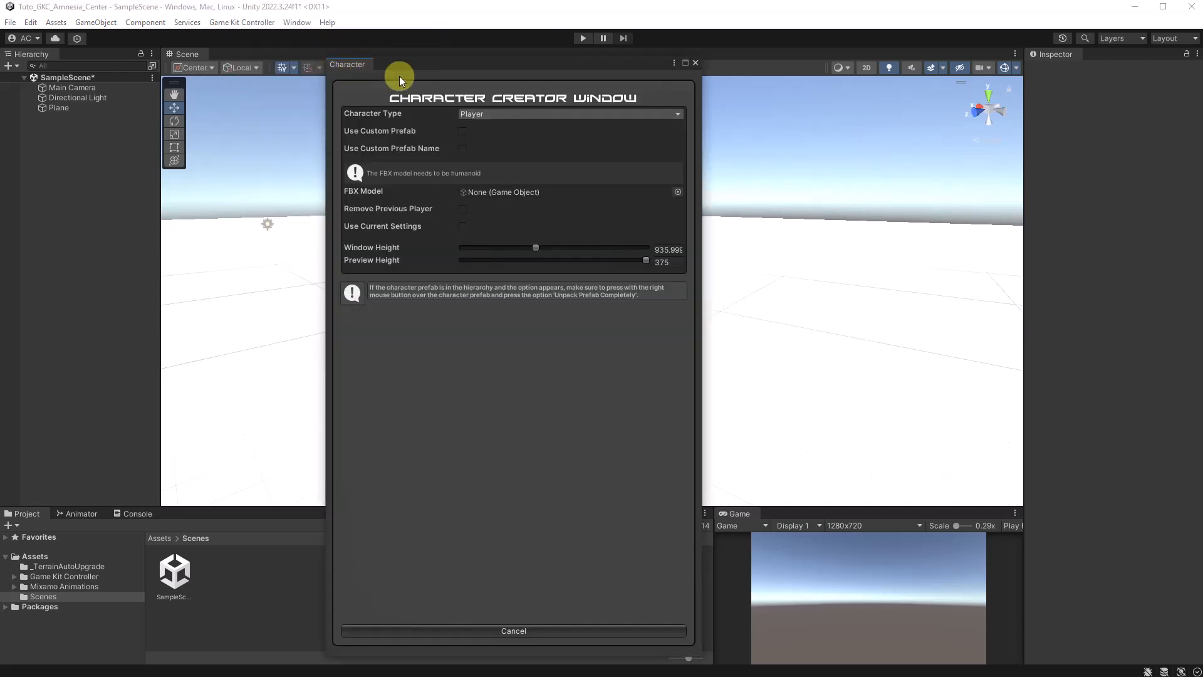
left_click_drag(411, 65, 368, 48)
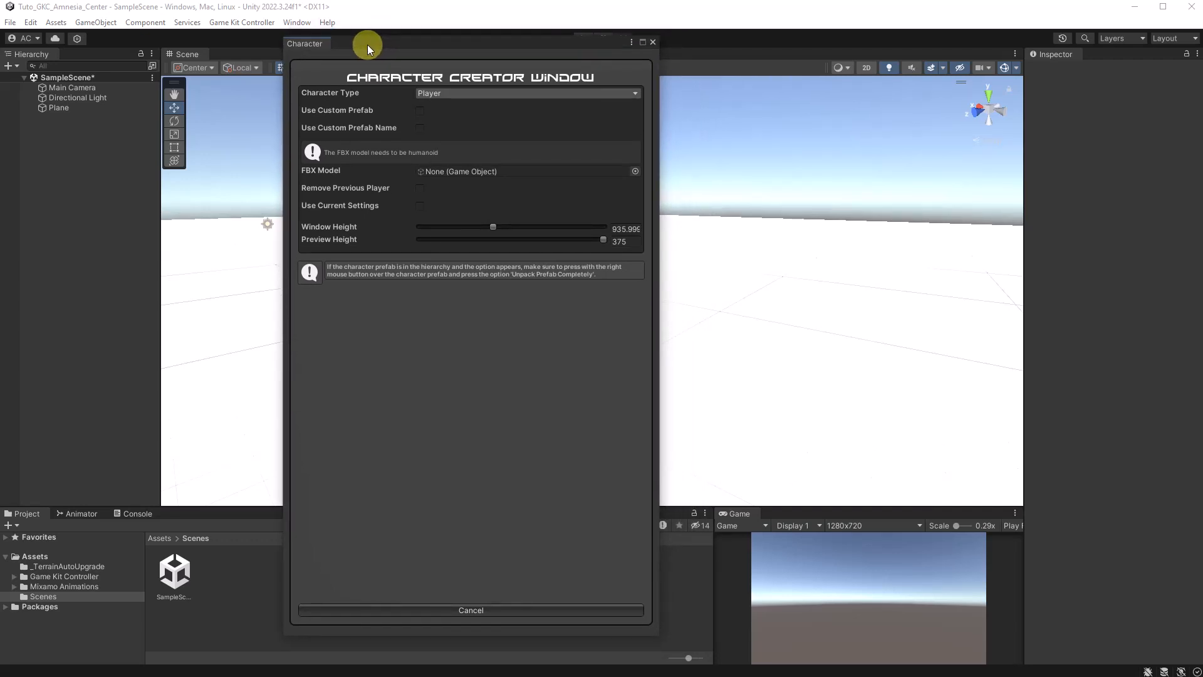
left_click(421, 111)
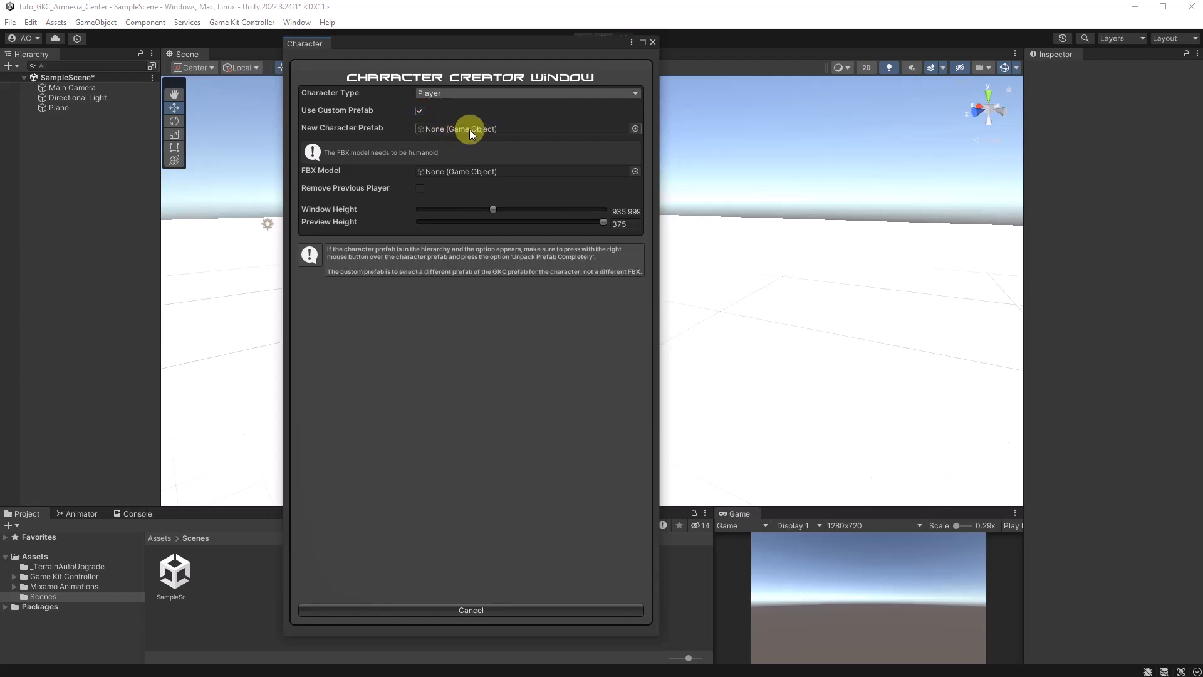
left_click(420, 111)
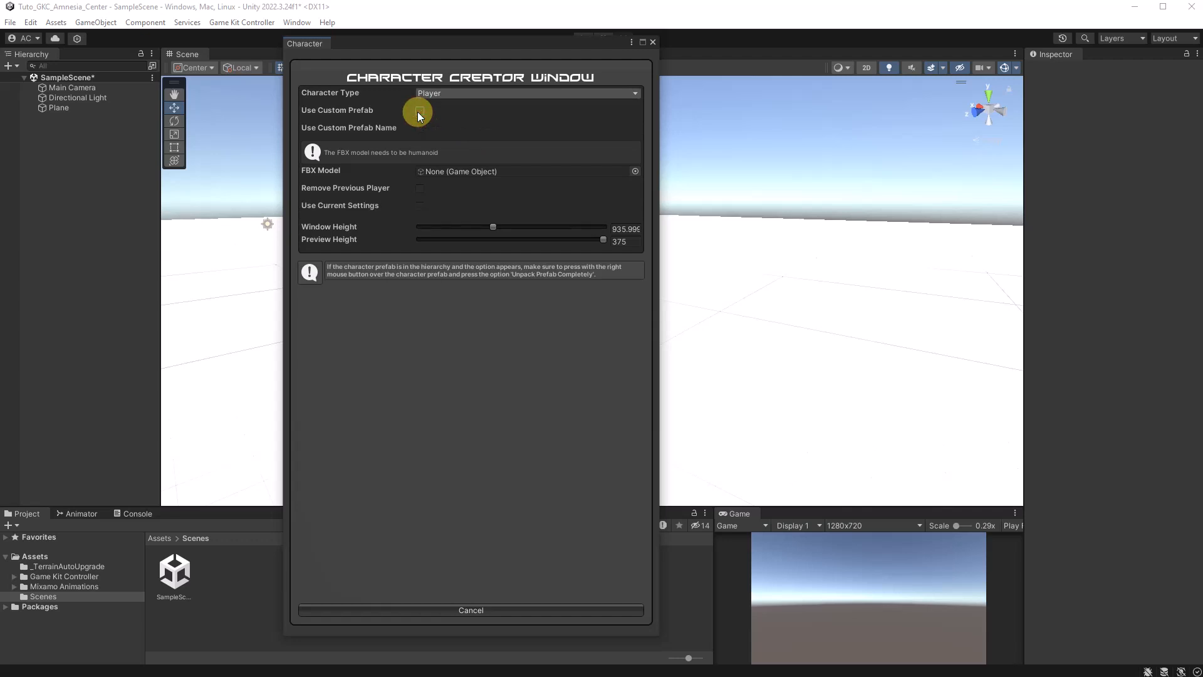
Assign the Alice asset as the new player's FBX model and rotate its preview to face forward
left_click(567, 172)
left_click(636, 171)
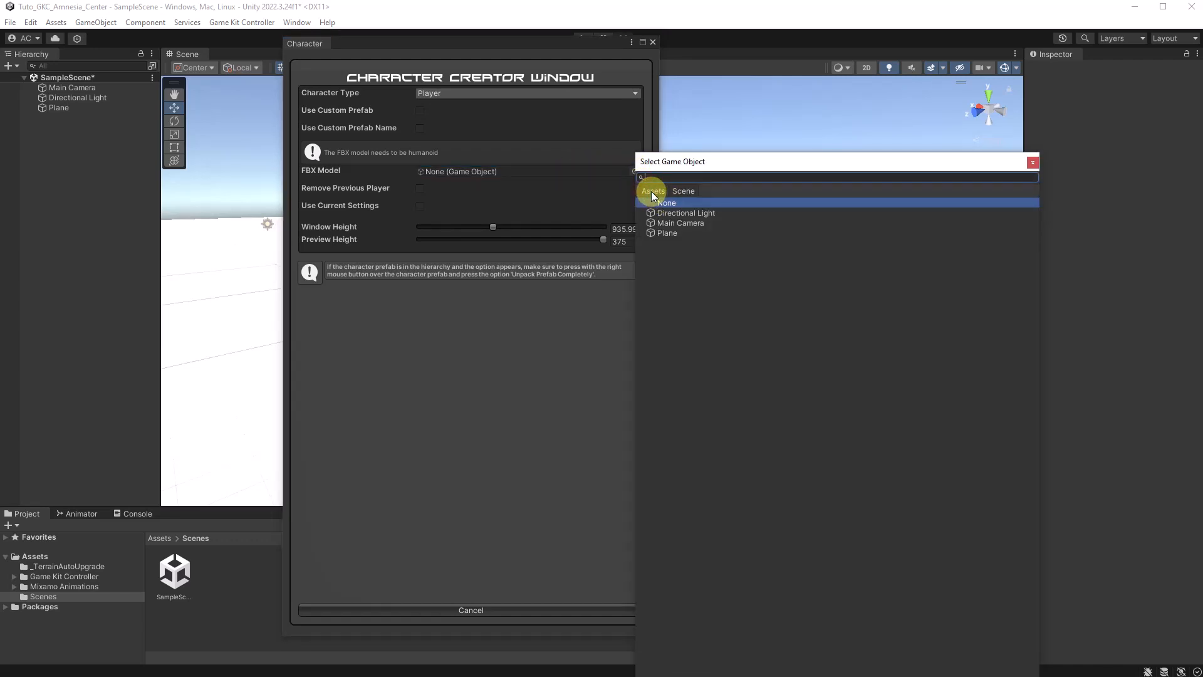
left_click(652, 191)
left_click(660, 176)
type("alice")
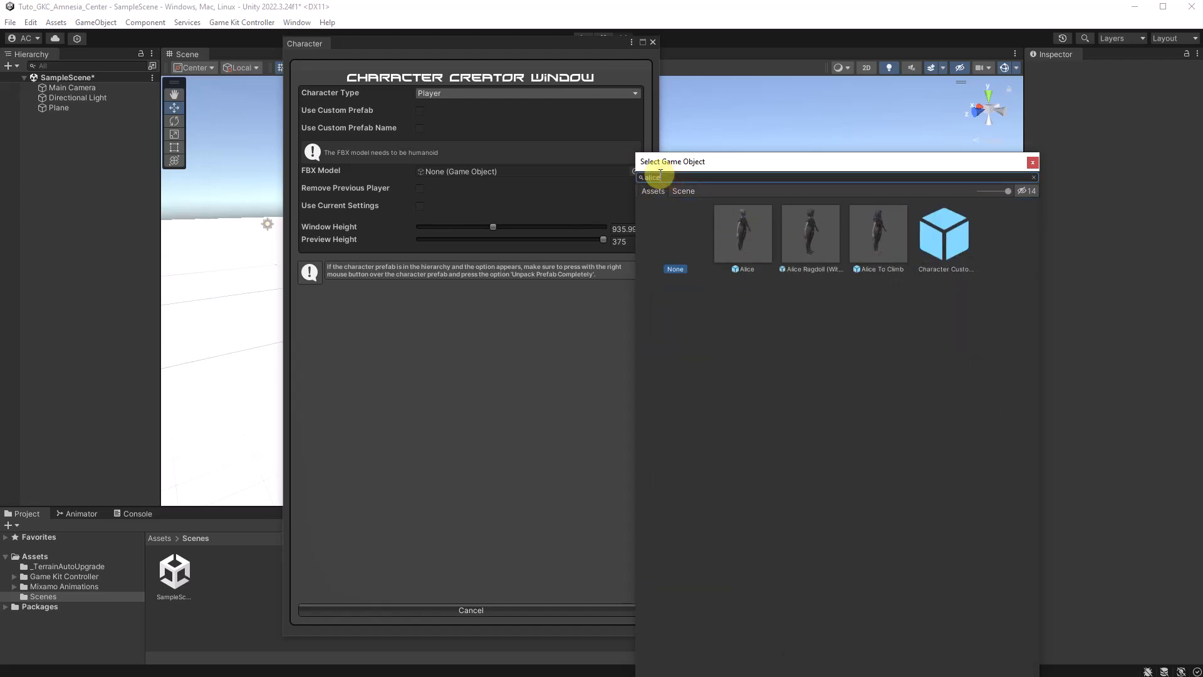
left_click(734, 227)
left_click(499, 357)
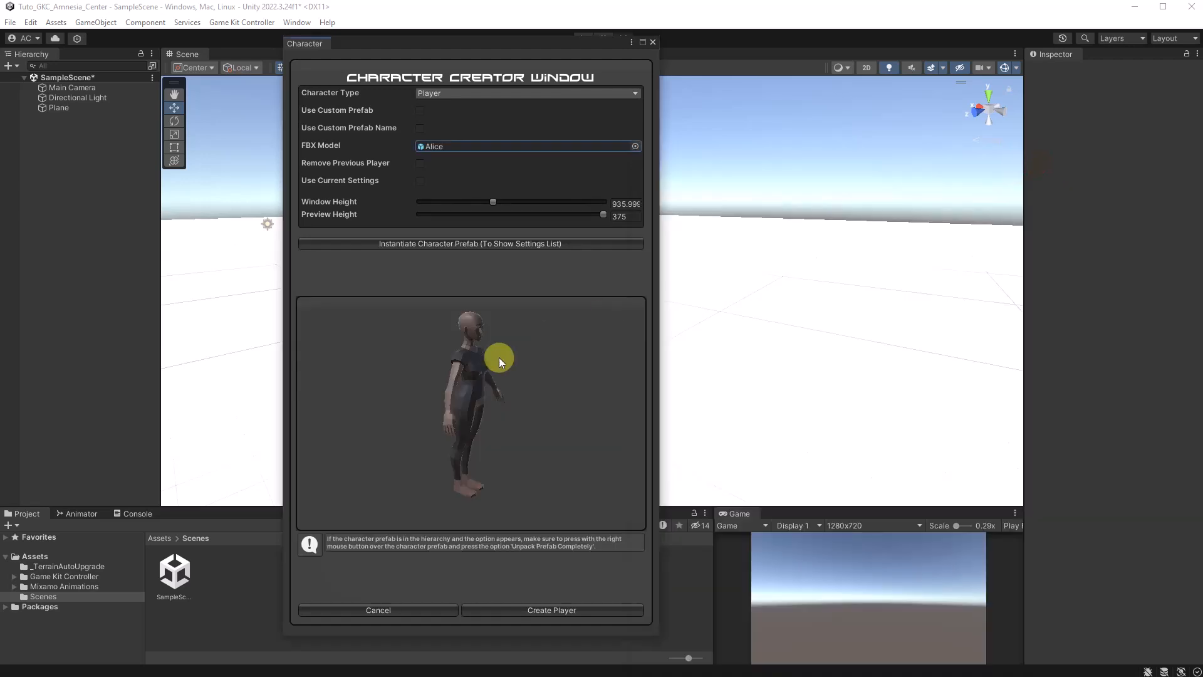
left_click_drag(368, 400, 358, 400)
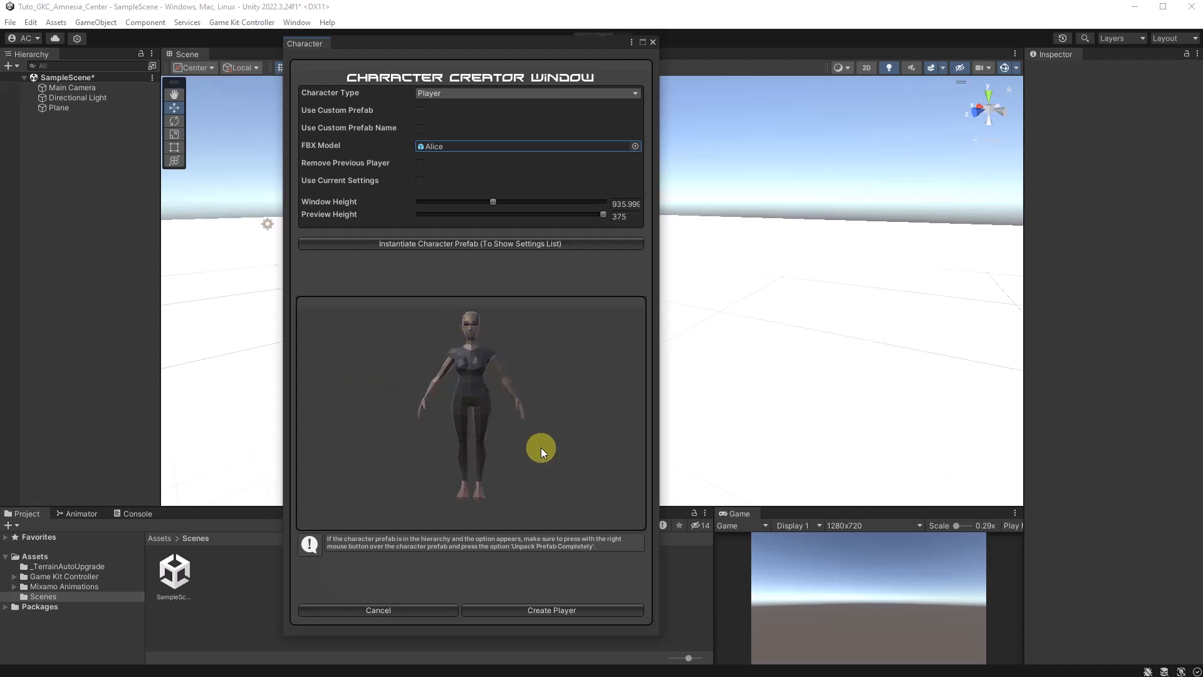
Instantiate the character prefab in the scene and move the Character Creator window aside to reveal it
left_click(394, 243)
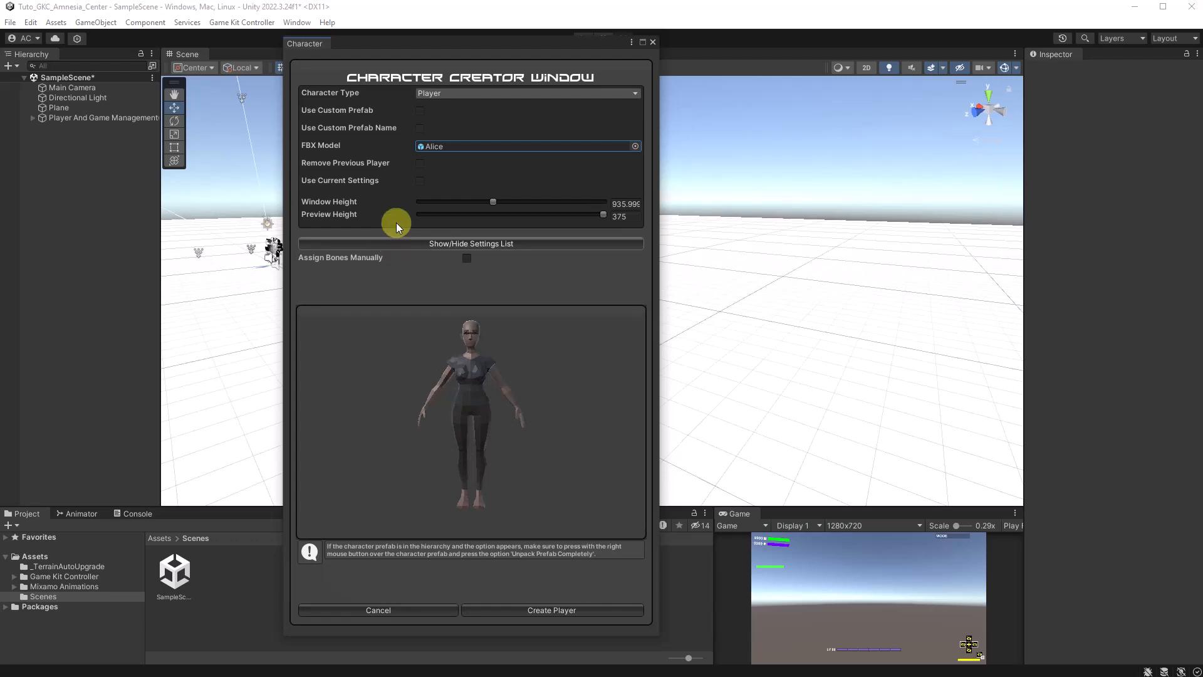
left_click_drag(371, 40, 546, 56)
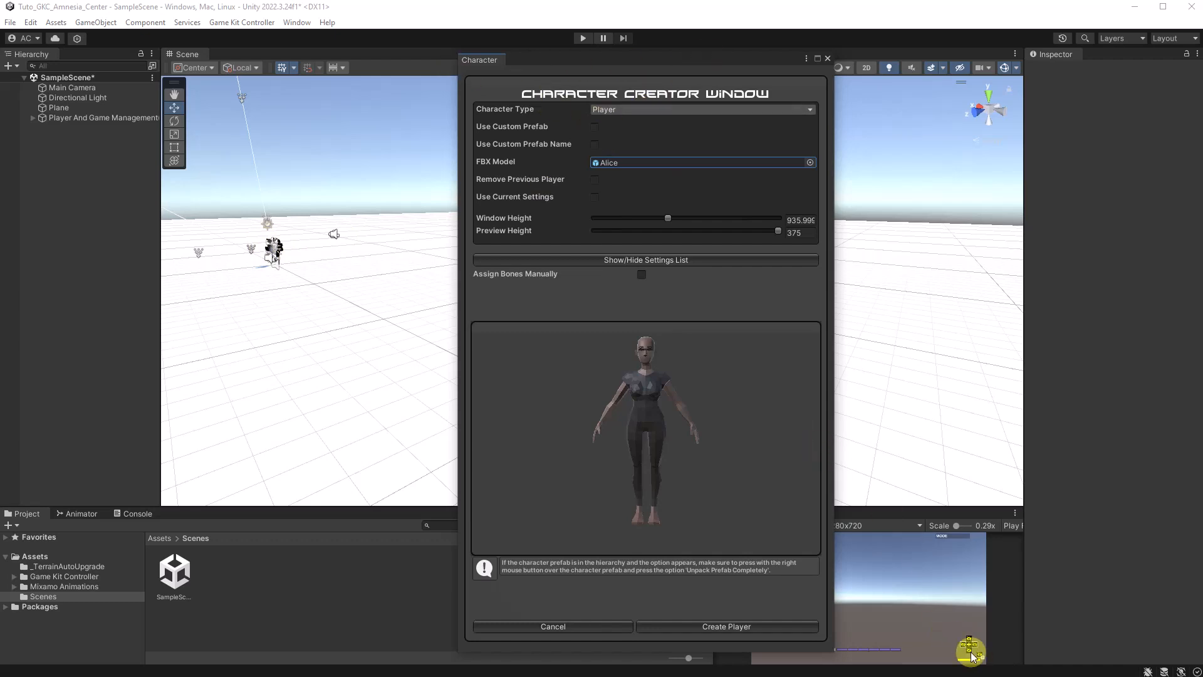
Load the Basic template from the template list into the character settings and create the player
left_click(617, 259)
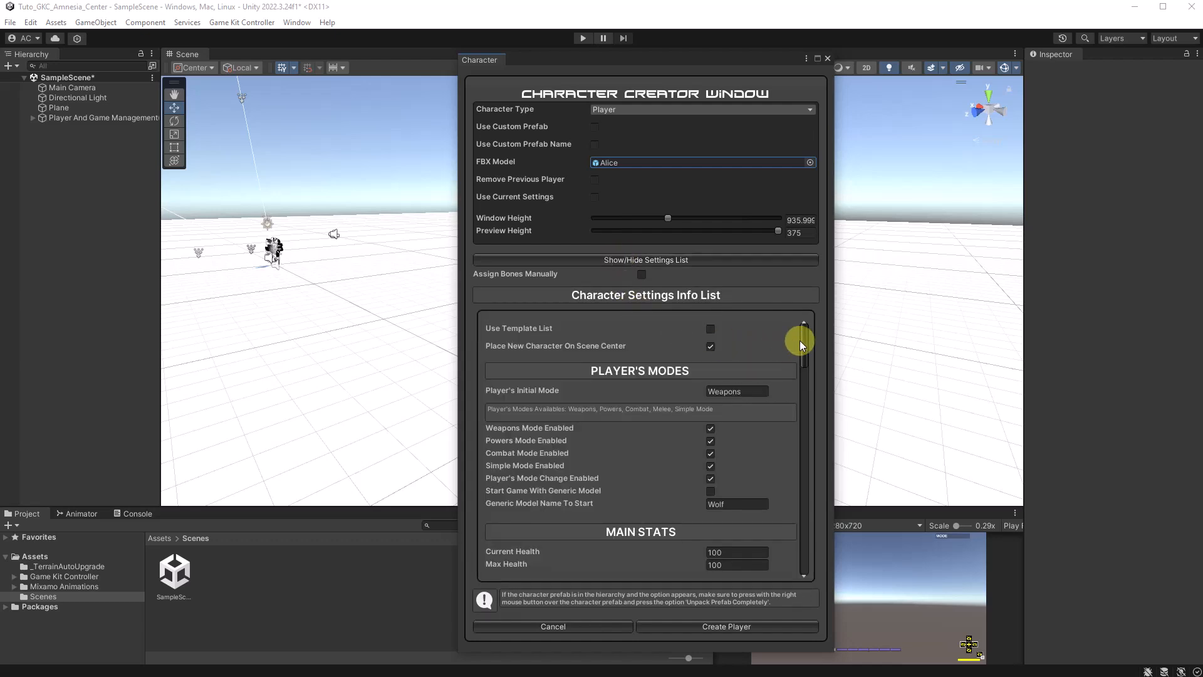
mouse_move(803, 332)
left_mouse_down()
mouse_move(811, 544)
mouse_move(794, 498)
mouse_move(796, 539)
mouse_move(791, 501)
mouse_move(804, 323)
left_mouse_up()
left_click(710, 329)
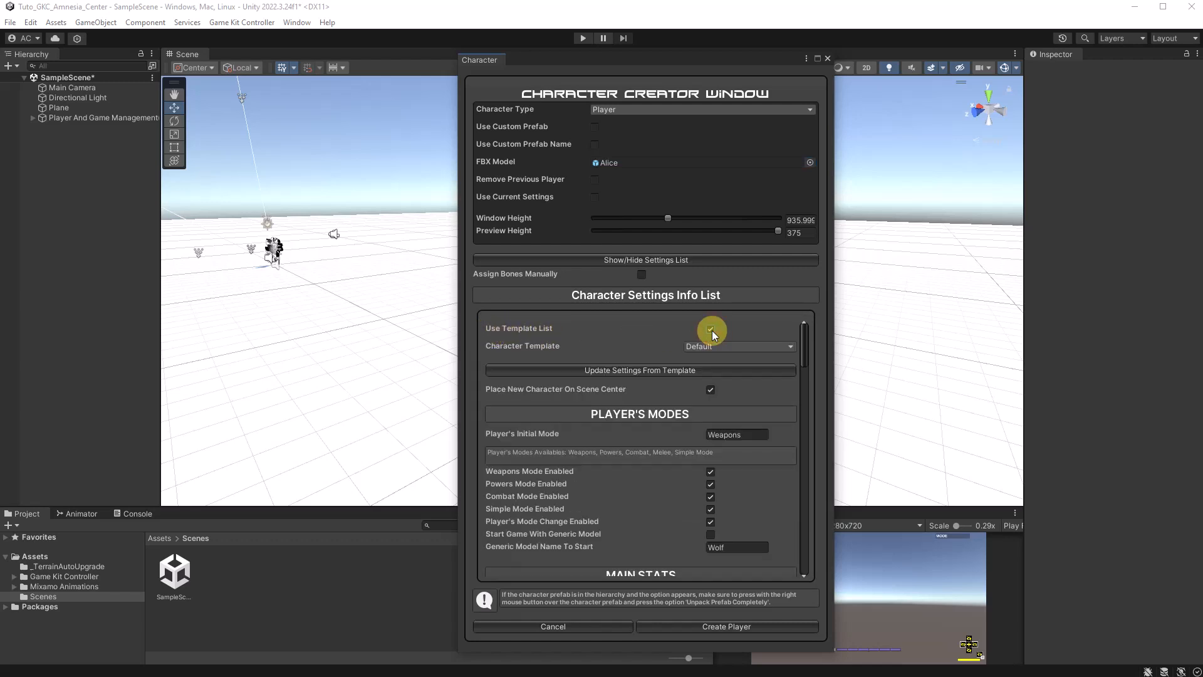
left_click(719, 347)
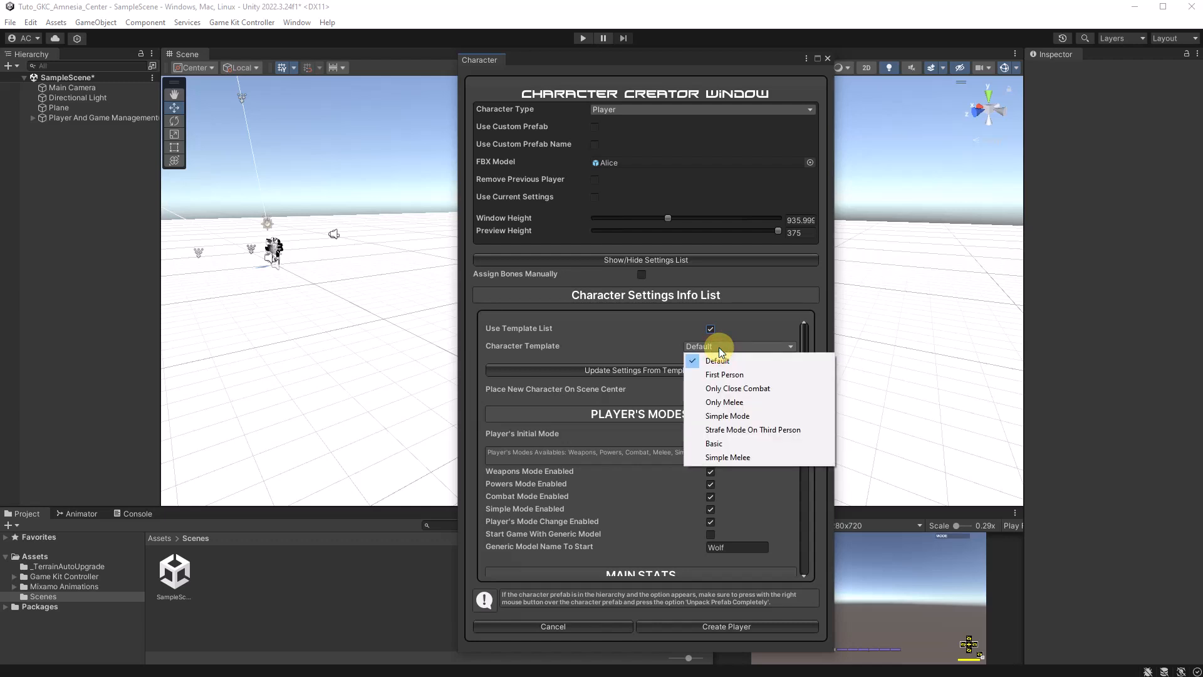
left_click(714, 444)
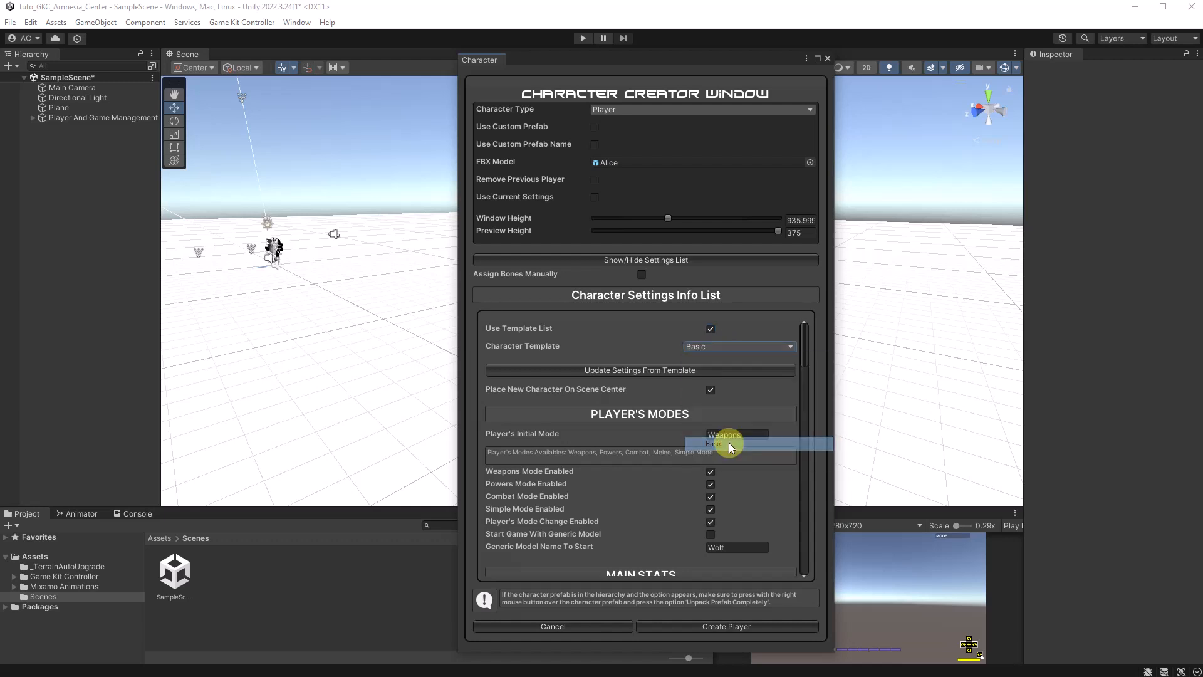
left_click(629, 373)
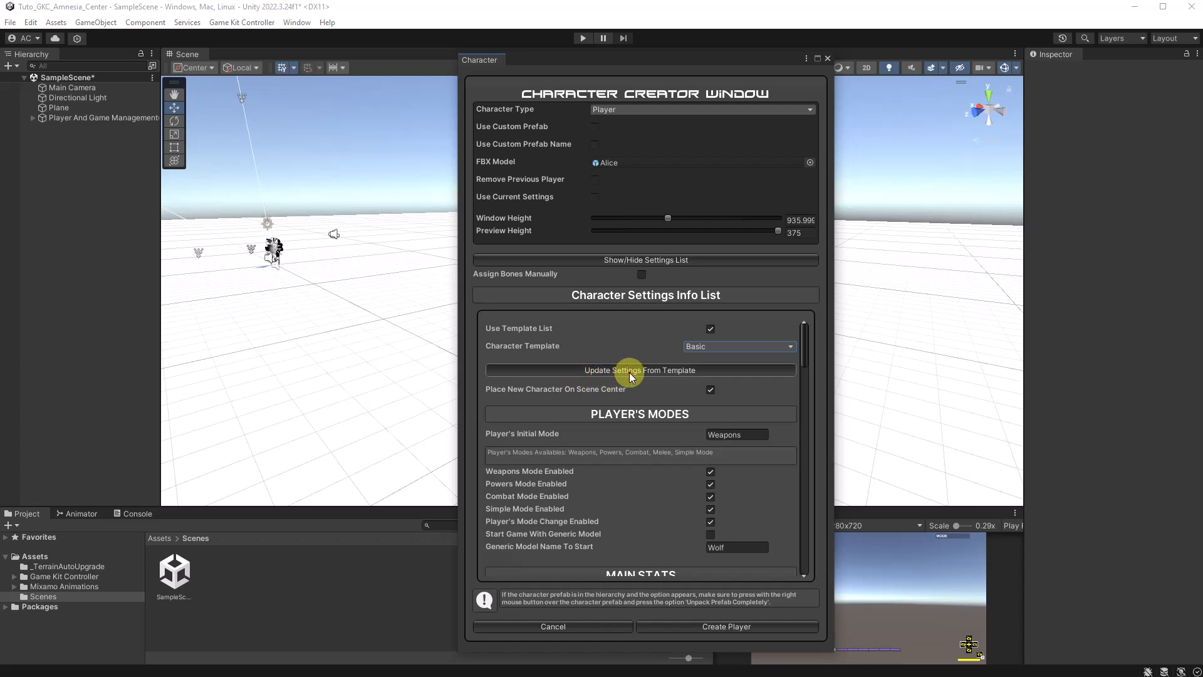
left_click(734, 629)
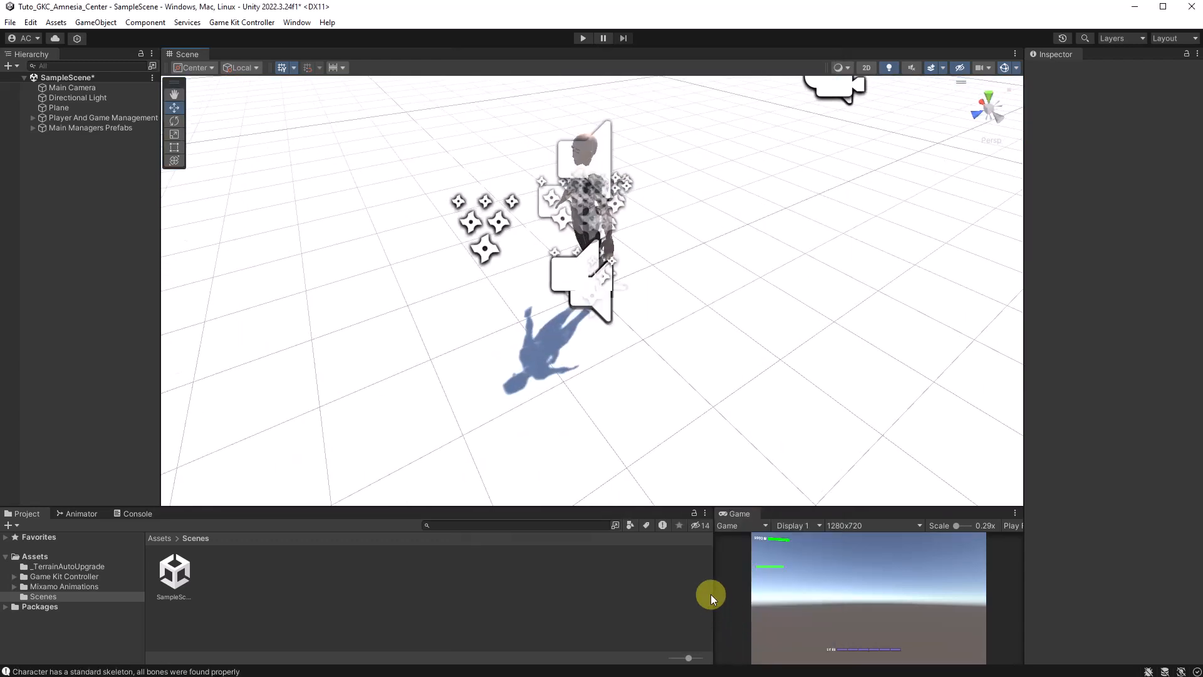
Delete the default Main Camera from the scene and expand Player And Game Management to show Player 1's character objects
right_click_drag(652, 372, 597, 287)
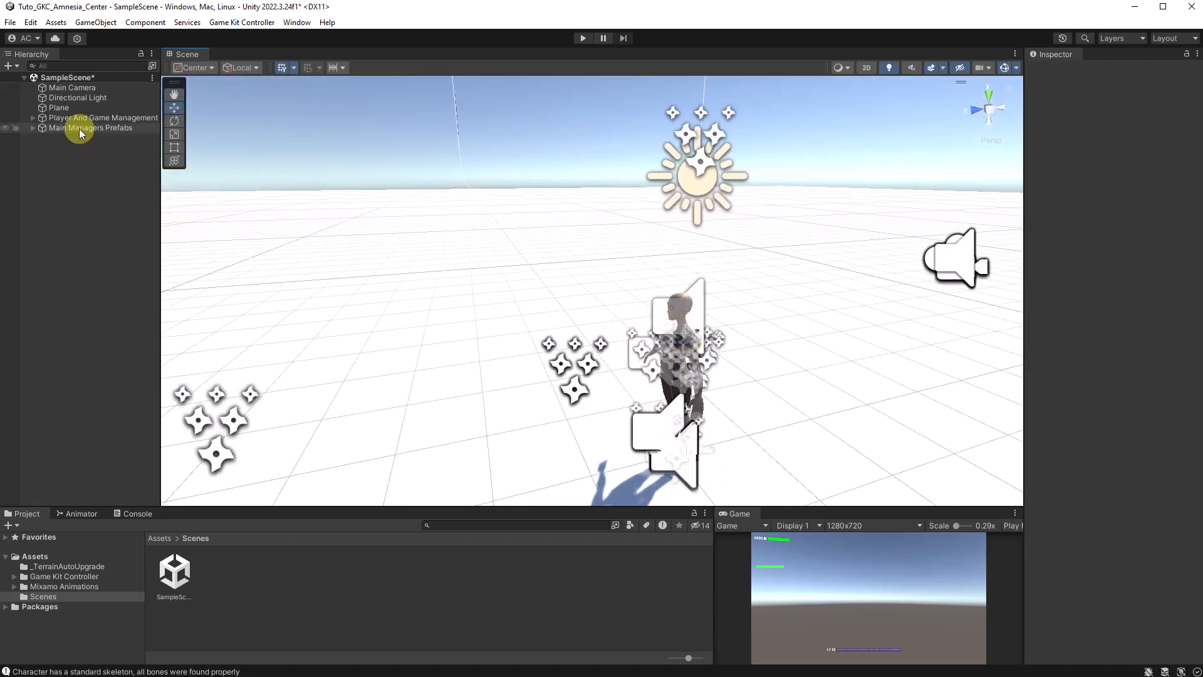
left_click(88, 89)
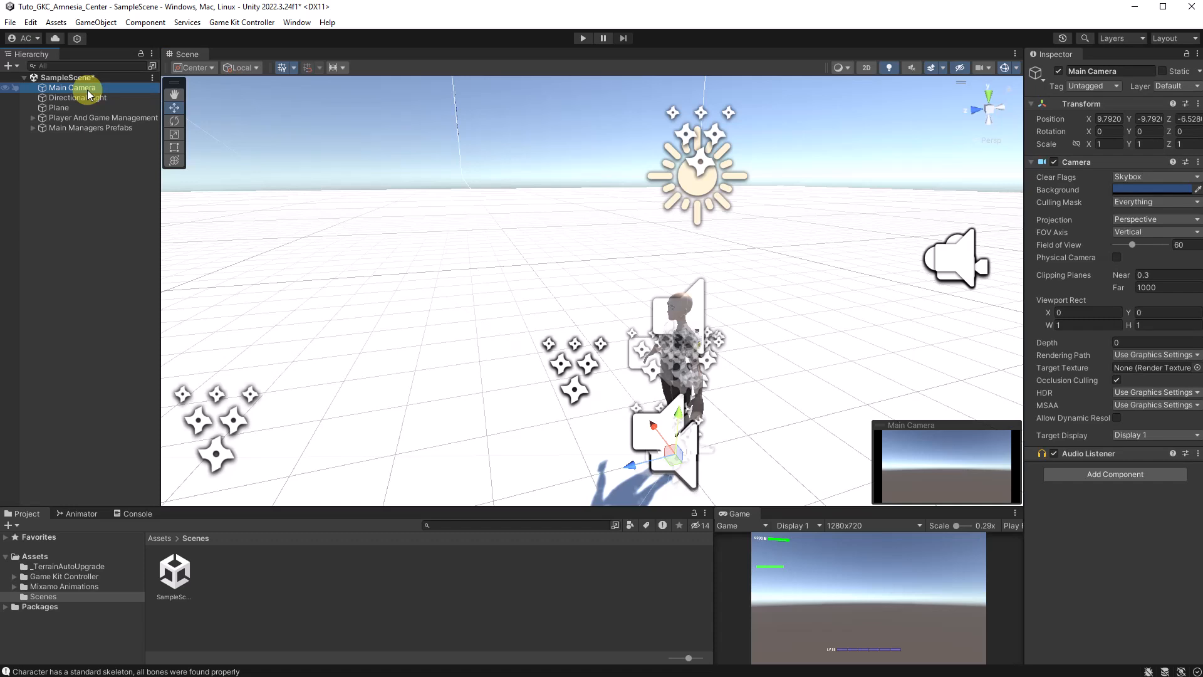
key("Delete")
left_click(33, 108)
left_click(41, 118)
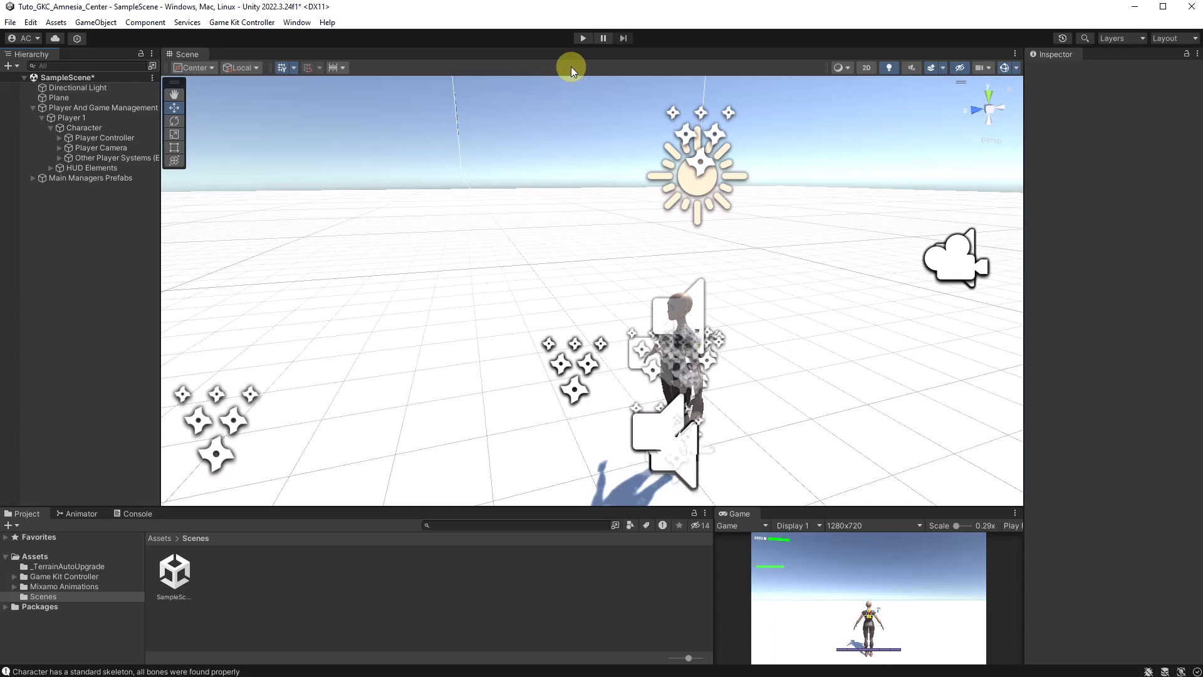
Run the scene in play mode and enlarge the Game view to fill most of the editor
left_click(579, 39)
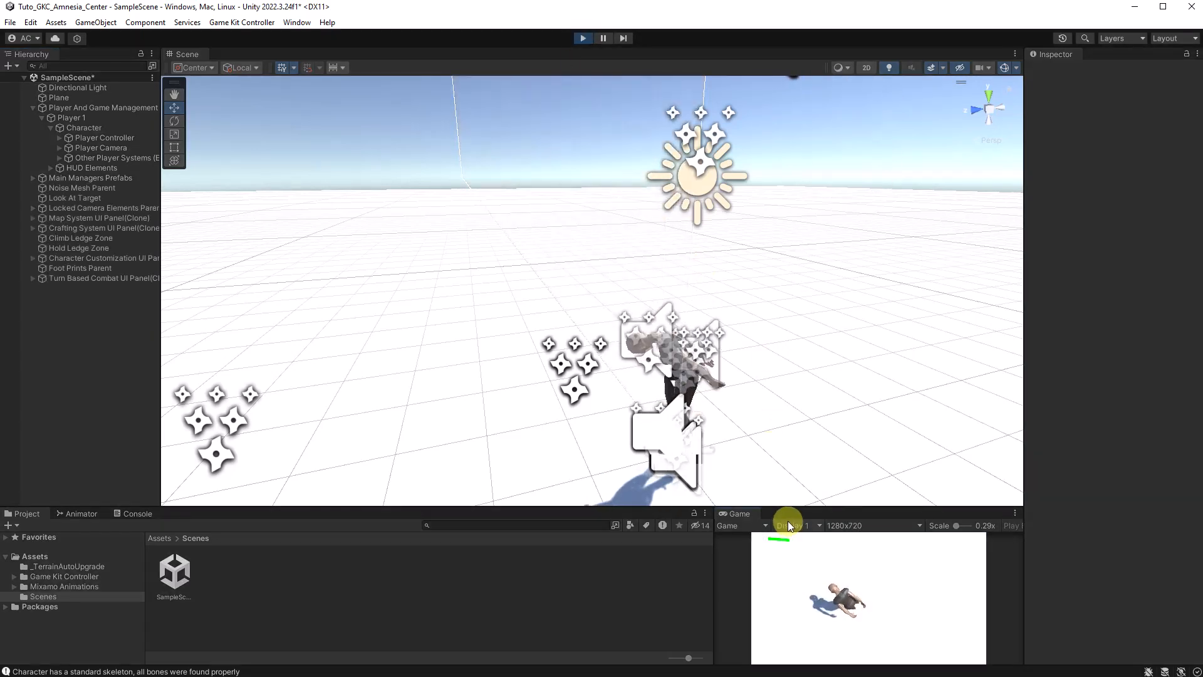
left_click_drag(792, 508, 760, 81)
left_click_drag(713, 242, 55, 215)
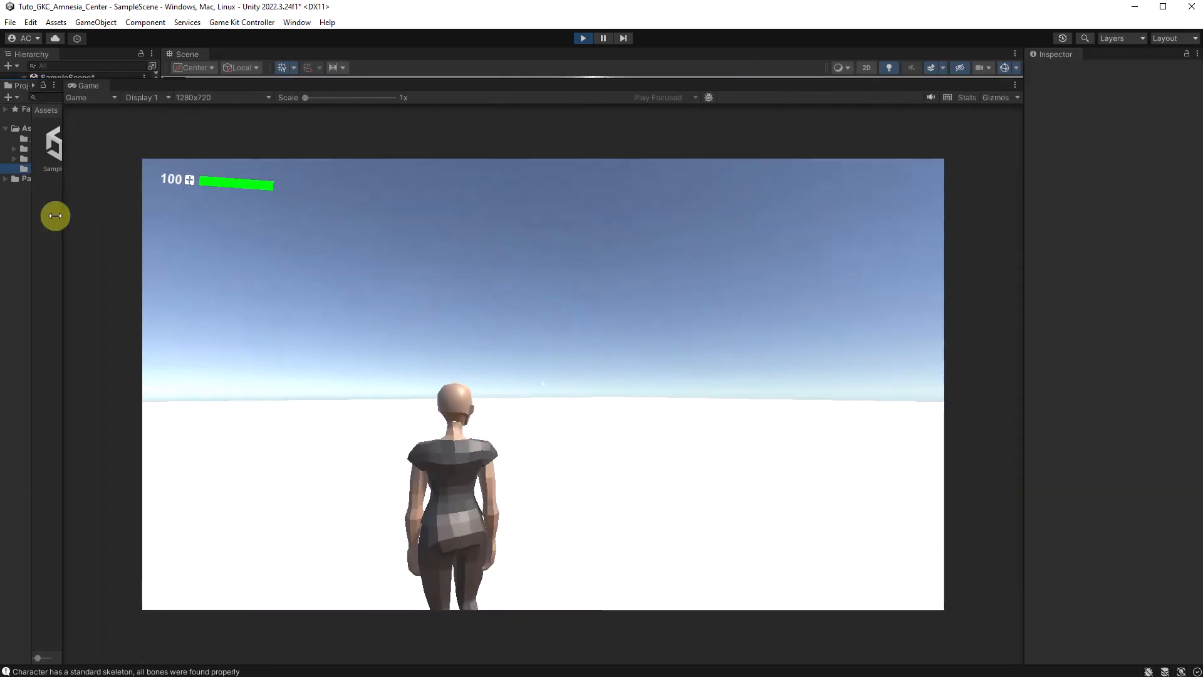
Test the Alice character in the running game by walking forward, moving sideways and jumping
left_click(535, 457)
key("w")
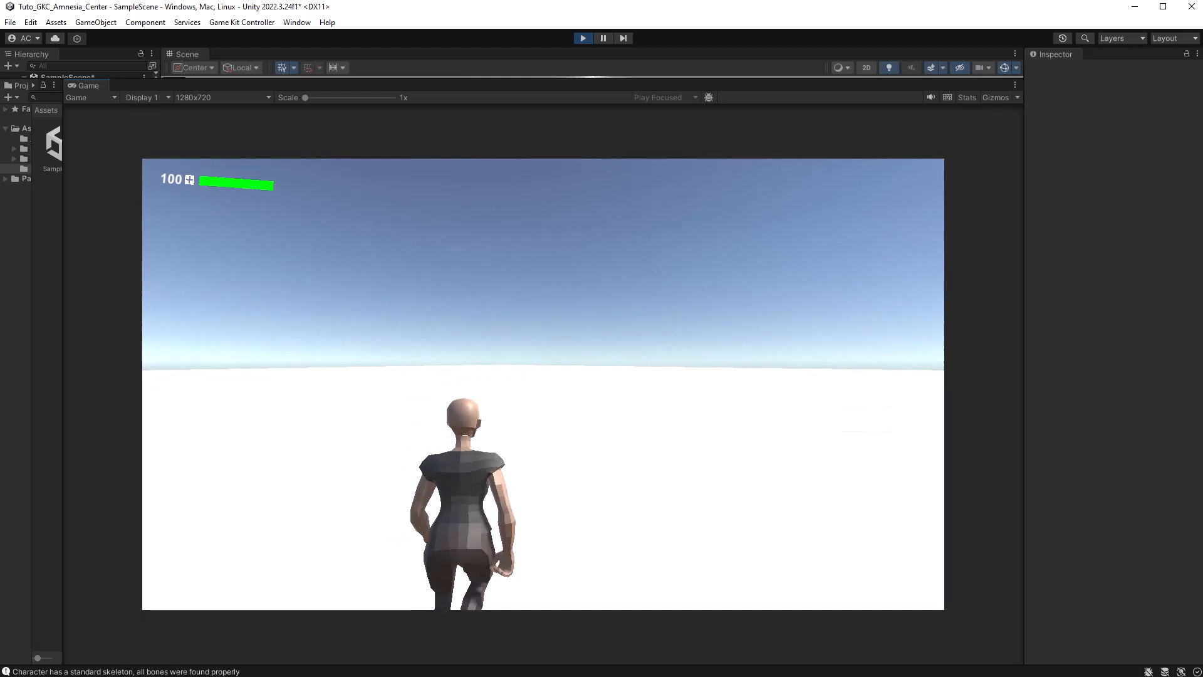
key("space")
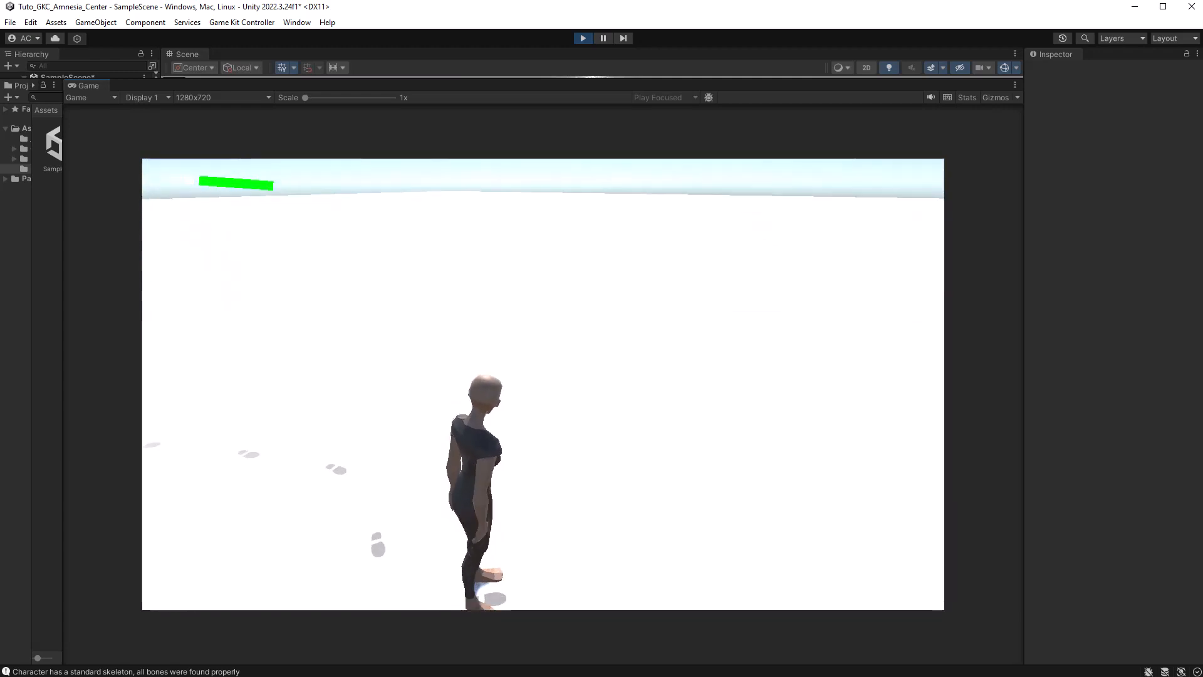
key("a")
key("space")
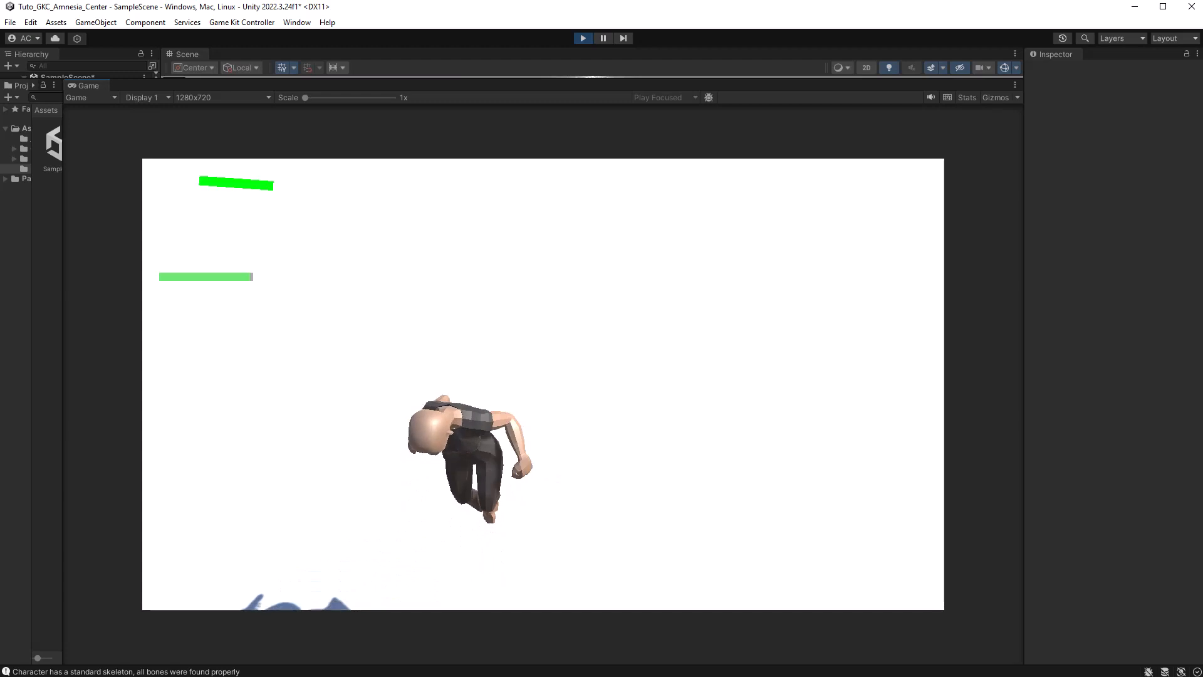